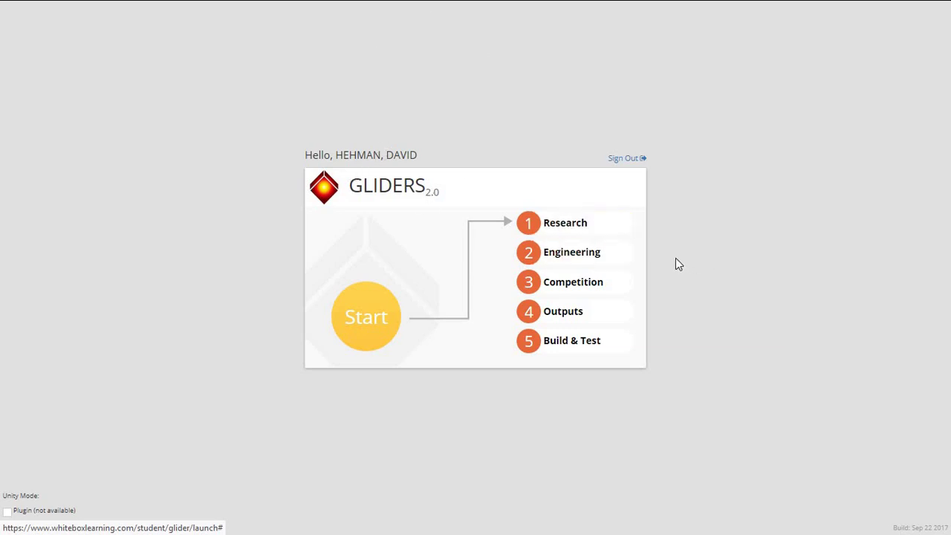
- Enter the Engineering workspace and start a new design concept with default inputs
{"action": "left_click", "coordinate": [574, 255]}
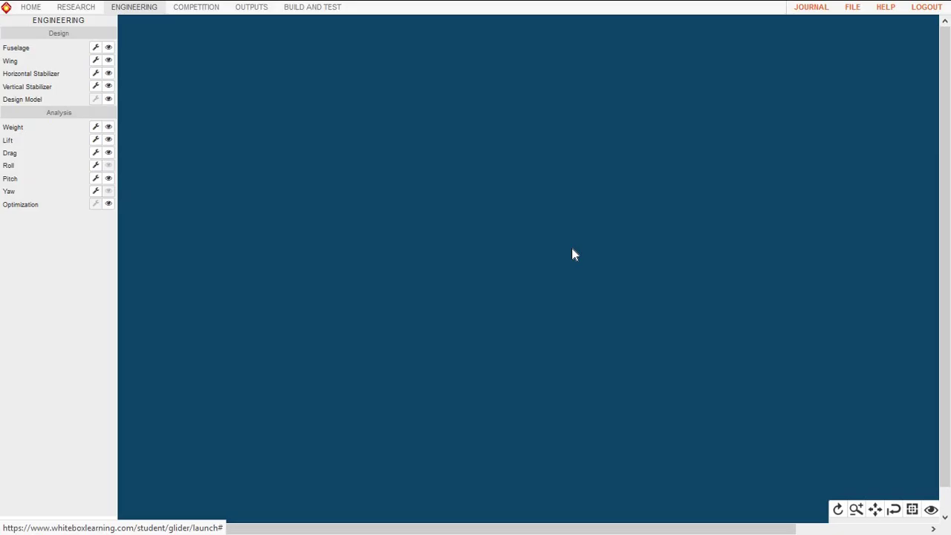
{"action": "left_click", "coordinate": [851, 9]}
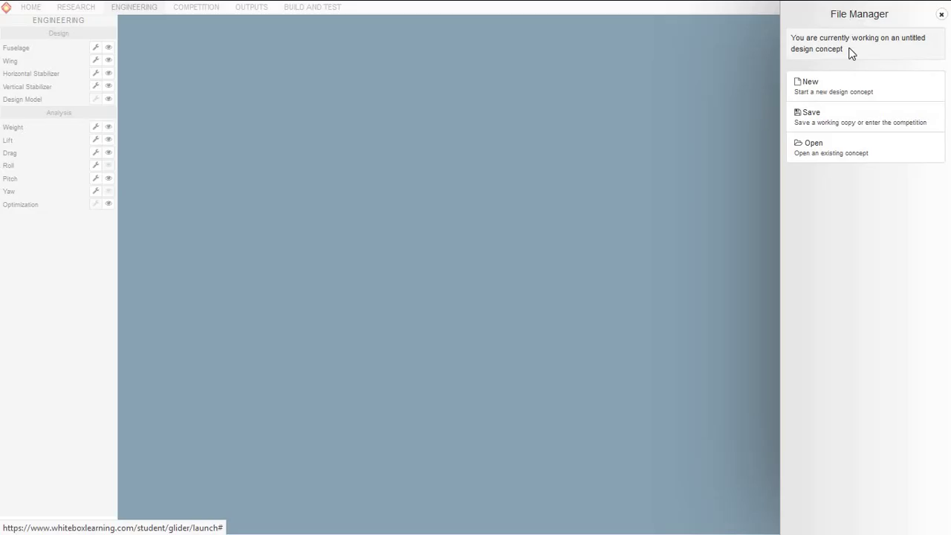
{"action": "left_click", "coordinate": [842, 89]}
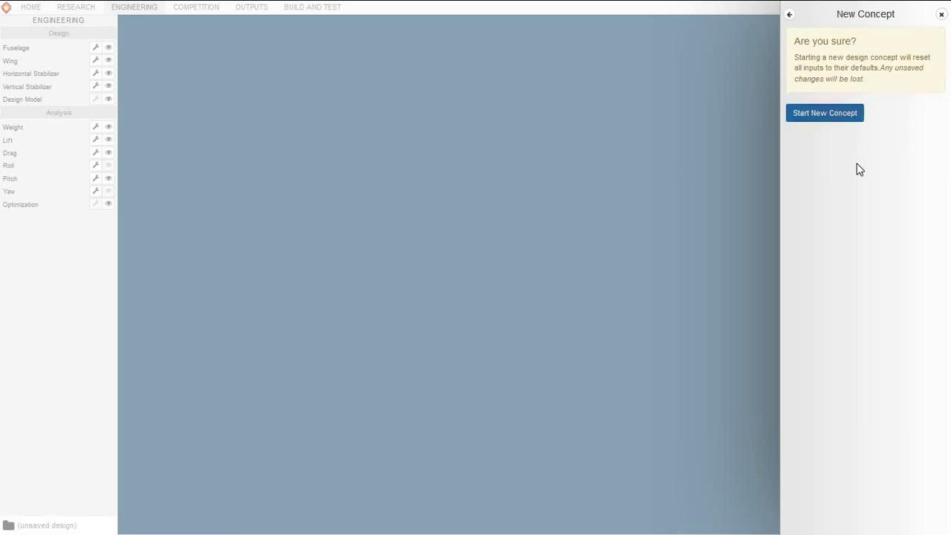
{"action": "left_click", "coordinate": [826, 116]}
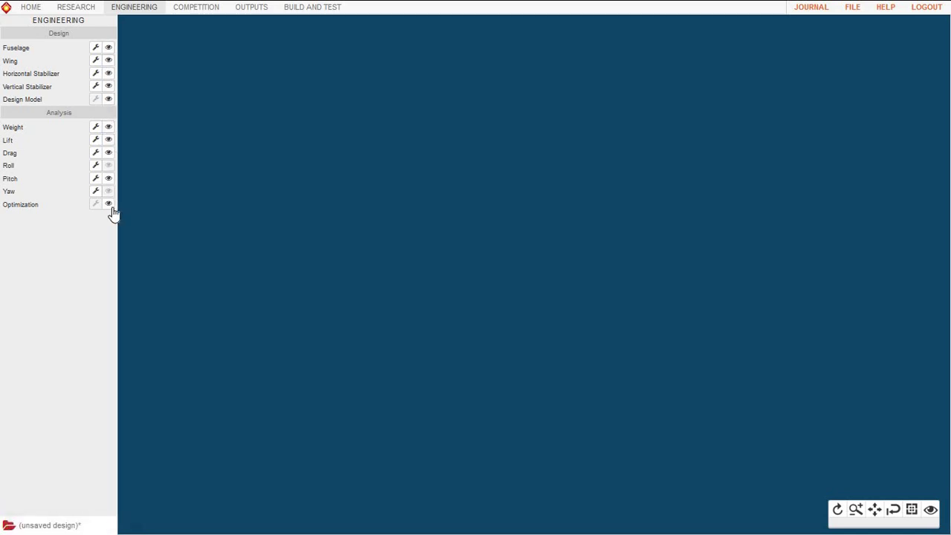
- Show the glider in 3D, view only the vertical and horizontal stabilizers, then restore the whole model
{"action": "left_click", "coordinate": [108, 99]}
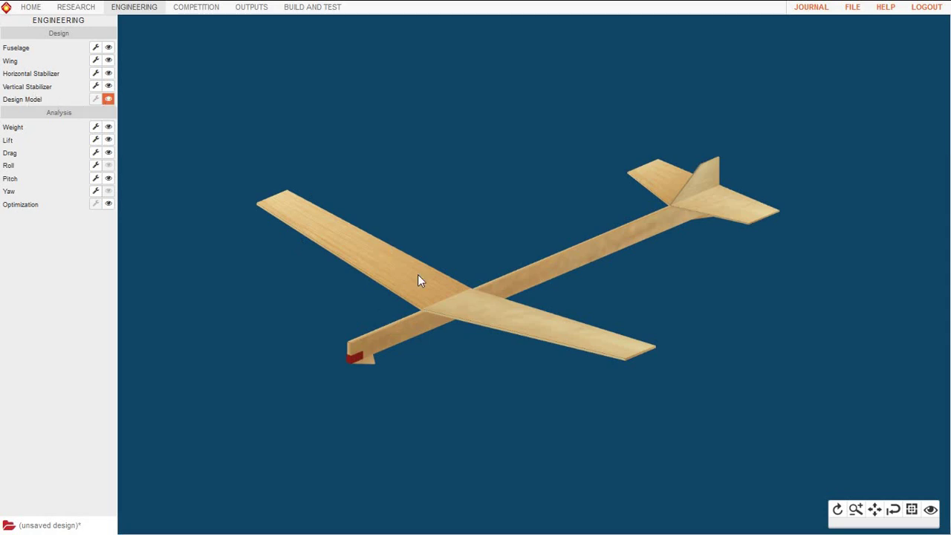
{"action": "left_click", "coordinate": [108, 99]}
{"action": "left_click", "coordinate": [111, 86]}
{"action": "left_click", "coordinate": [109, 73]}
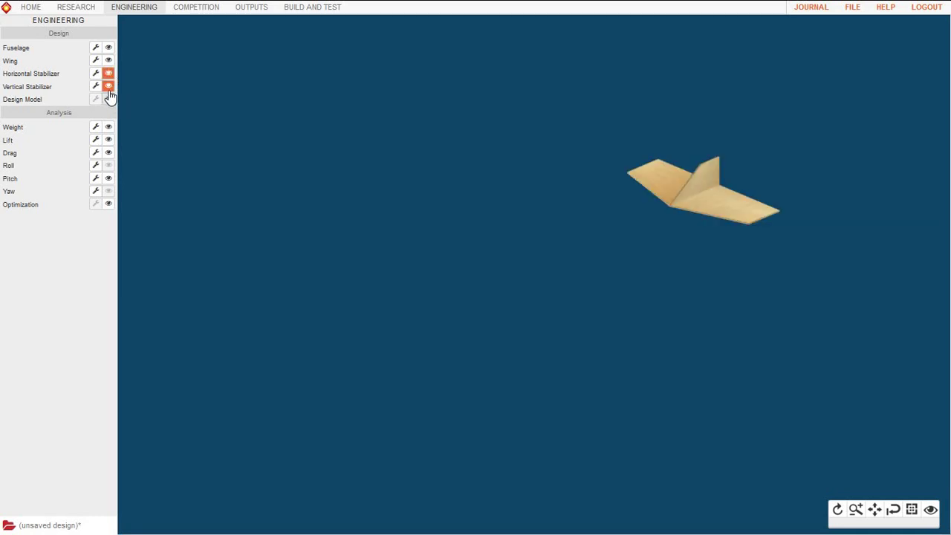
{"action": "left_click", "coordinate": [108, 98]}
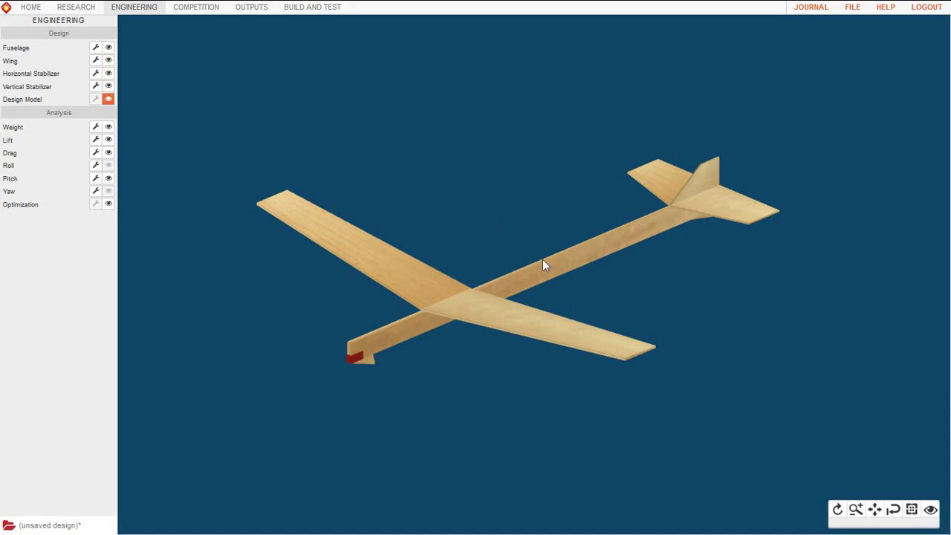
{"action": "left_click", "coordinate": [837, 509]}
{"action": "left_click_drag", "start_coordinate": [701, 329], "coordinate": [800, 459]}
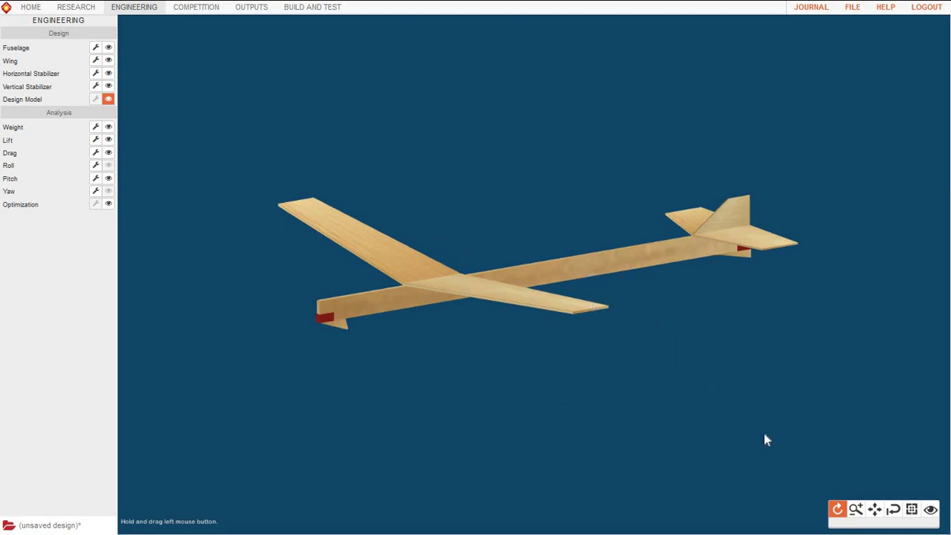
{"action": "left_click", "coordinate": [857, 512]}
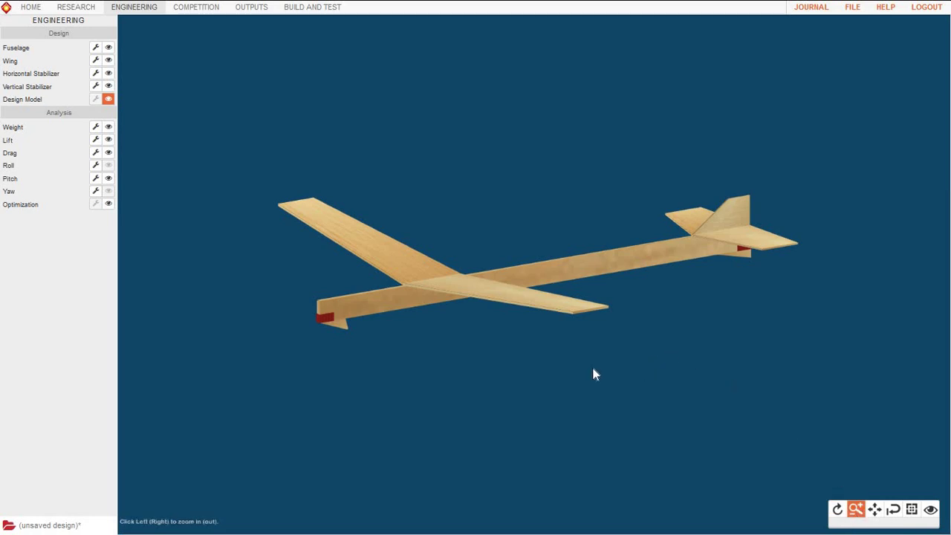
{"action": "left_click", "coordinate": [540, 365]}
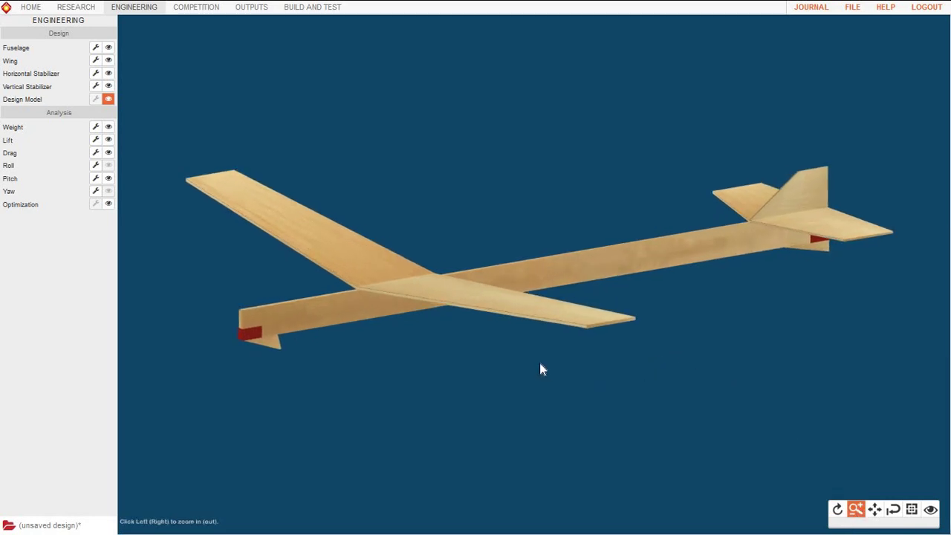
{"action": "left_click", "coordinate": [539, 364]}
{"action": "right_click", "coordinate": [540, 365]}
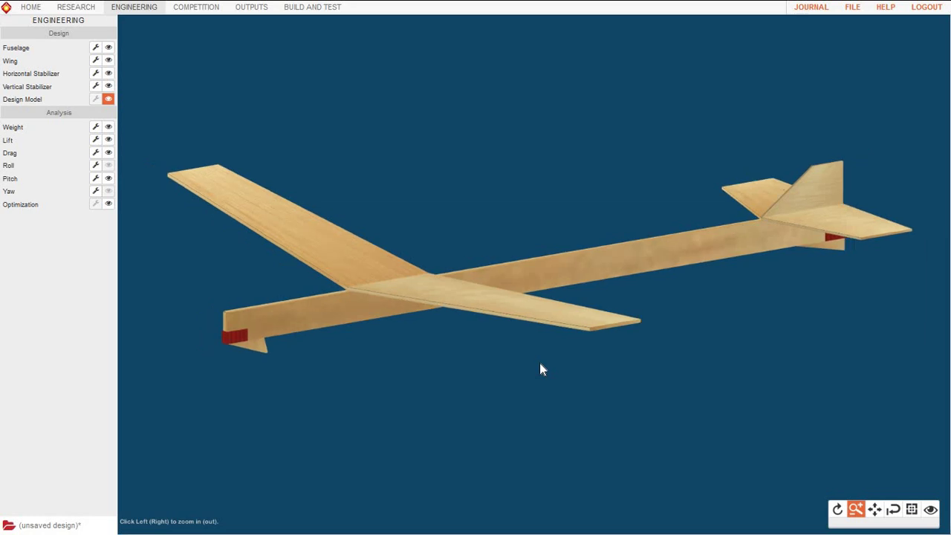
{"action": "right_click", "coordinate": [540, 365]}
{"action": "left_click", "coordinate": [540, 362]}
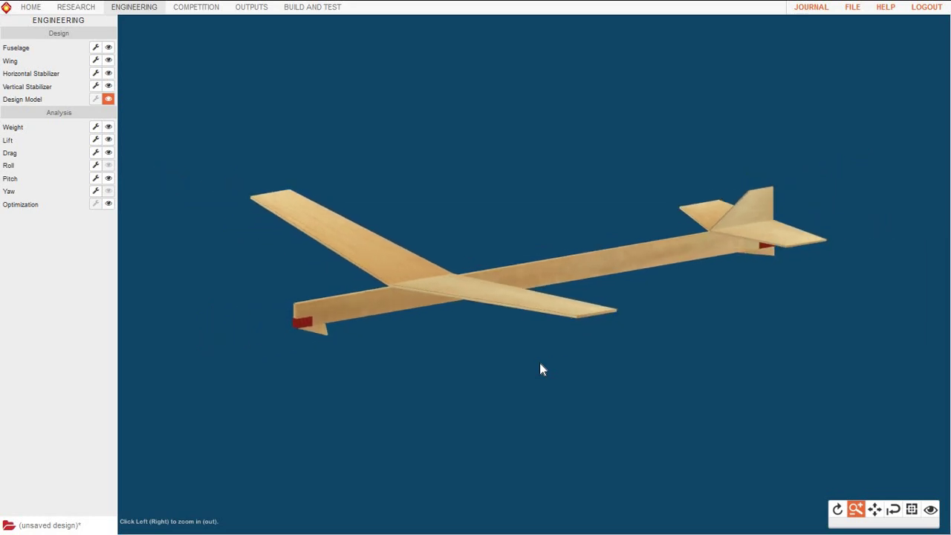
{"action": "left_click", "coordinate": [893, 509]}
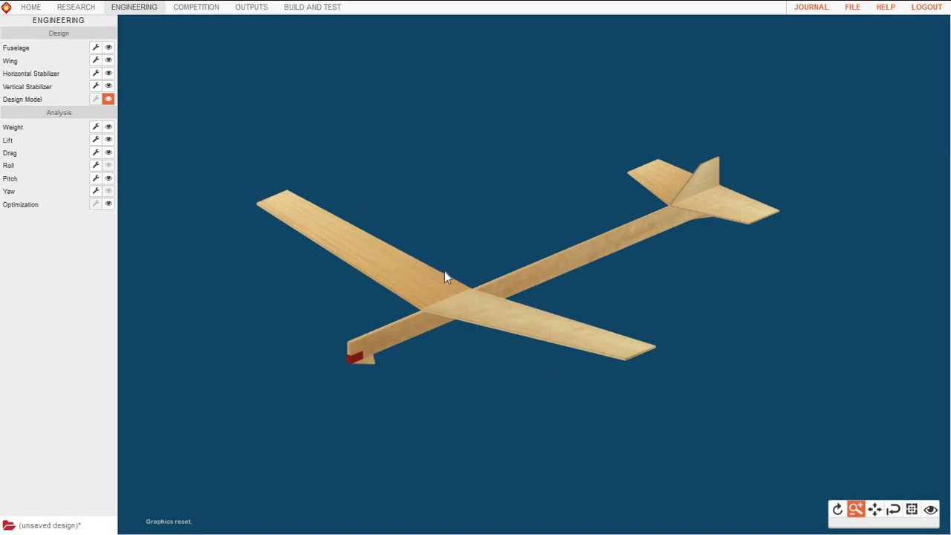
- Show the Optimization chart, which rates Yaw and two Pitch measures as unstable
{"action": "left_click", "coordinate": [108, 204]}
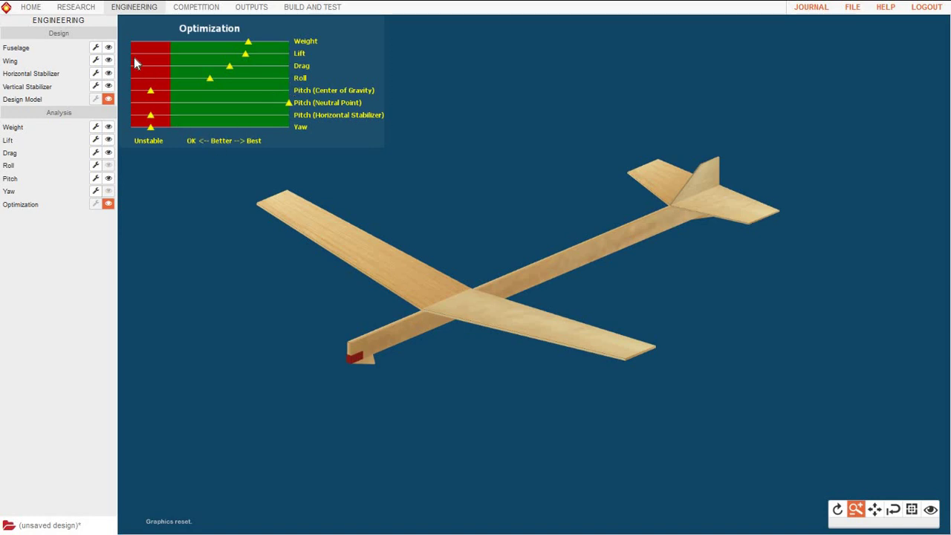
- Open the Wing editor showing 60 mm leading-edge offset and 5-degree dihedral, then switch to the slideshow
{"action": "left_click", "coordinate": [96, 61]}
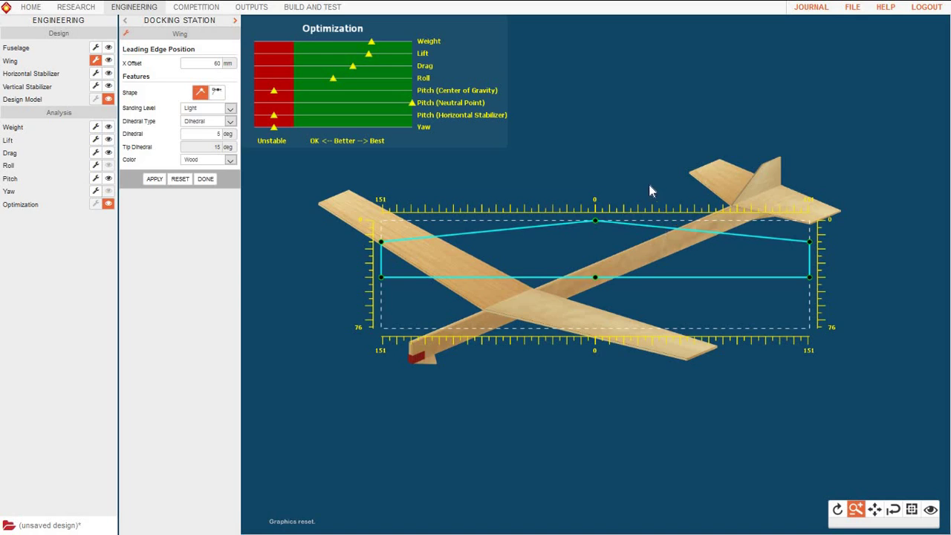
{"action": "key", "text": "alt+Tab"}
- Set the wing's Dihedral Type to Tip Dihedral (15 degrees) and apply it
{"action": "left_click", "coordinate": [230, 123]}
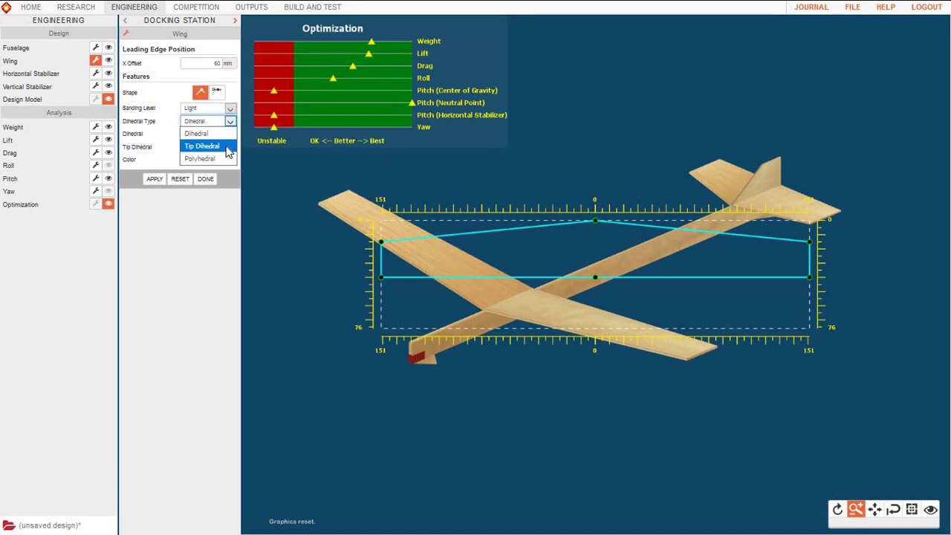
{"action": "left_click", "coordinate": [202, 146]}
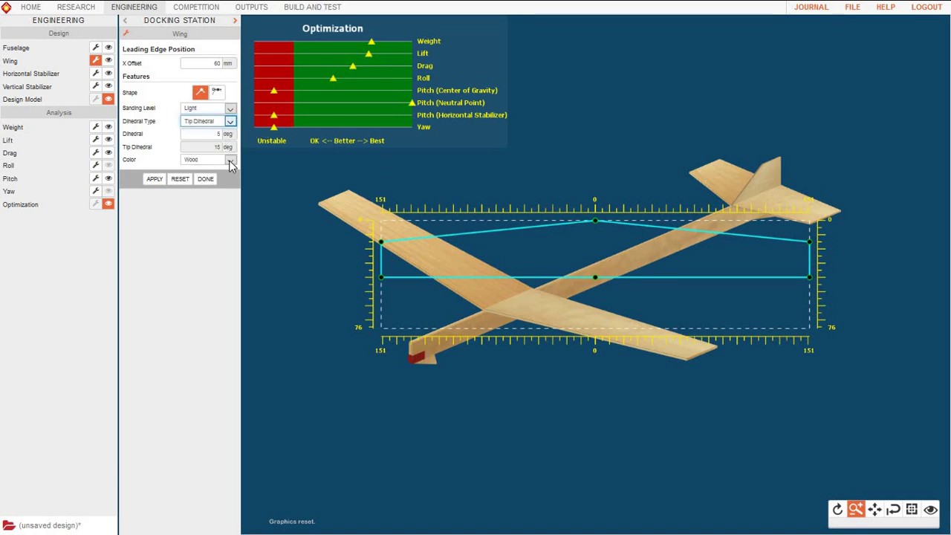
{"action": "left_click", "coordinate": [155, 179]}
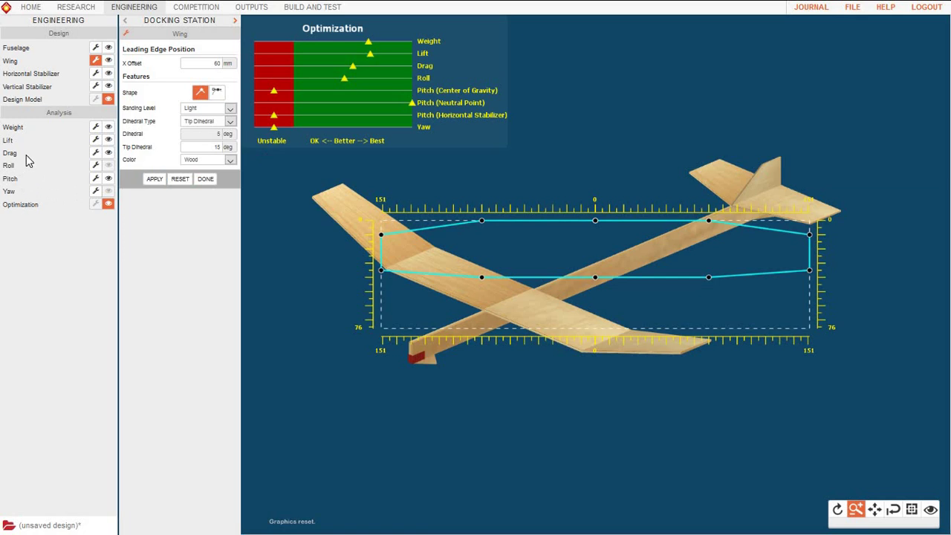
- Open the Lift analysis (110.14 cm² area, 7.43 g, efficiency 14.83), then switch to the slideshow
{"action": "left_click", "coordinate": [95, 141]}
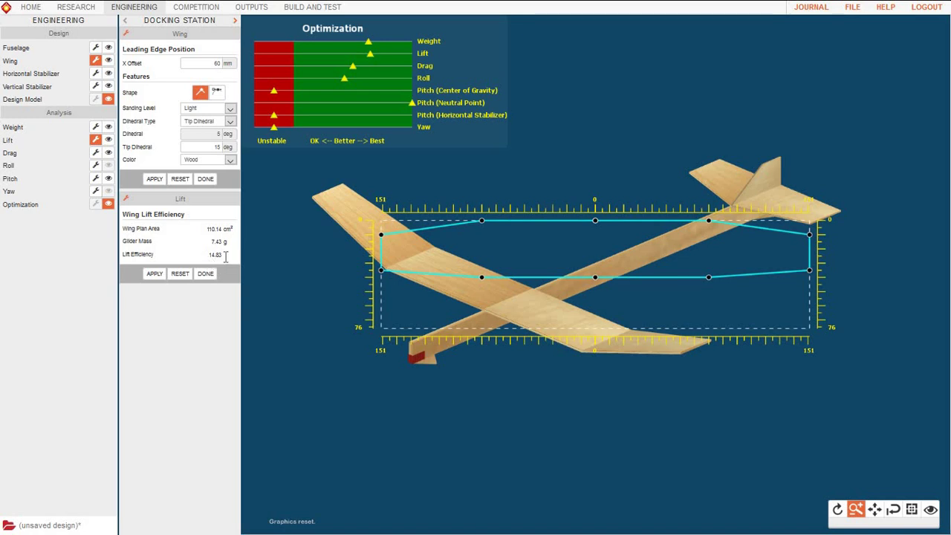
{"action": "key", "text": "alt+Tab"}
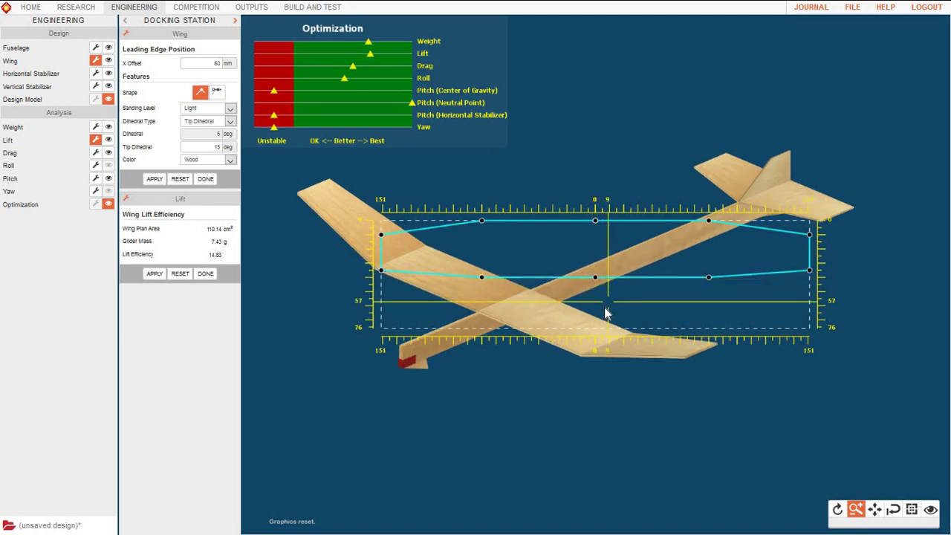
- Pull the wing's trailing edge back and adjust its corners, reaching 158.05 cm² and 18.22 efficiency
{"action": "left_click_drag", "start_coordinate": [595, 280], "coordinate": [594, 315]}
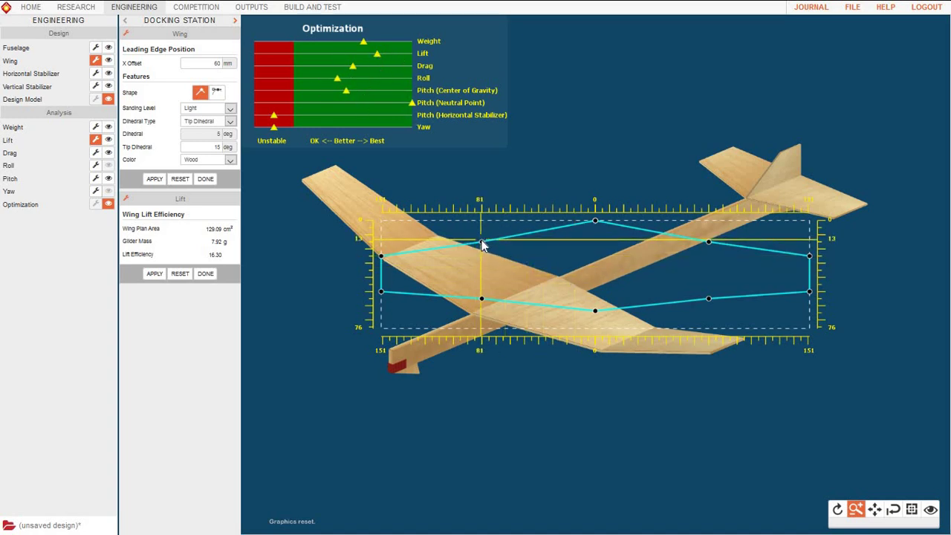
{"action": "left_click_drag", "start_coordinate": [482, 241], "coordinate": [479, 232]}
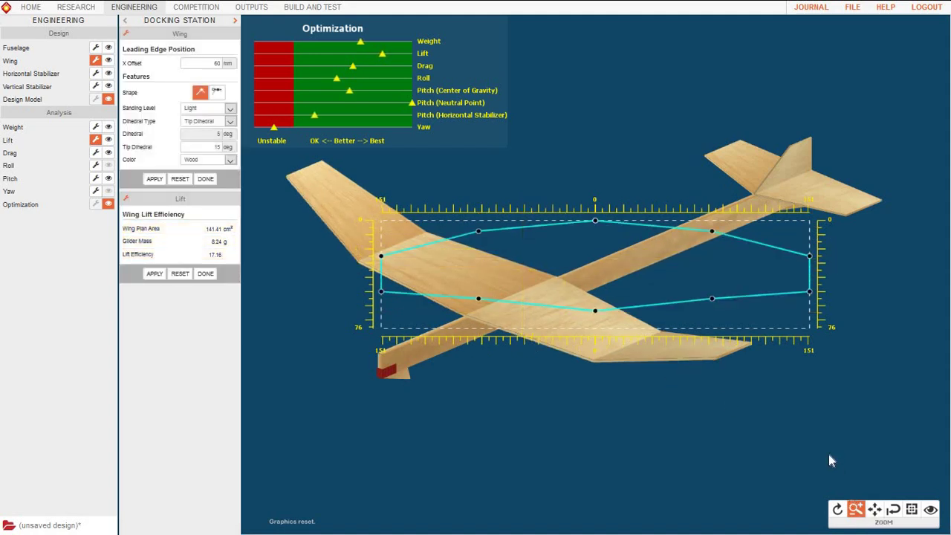
{"action": "left_click_drag", "start_coordinate": [479, 303], "coordinate": [484, 310]}
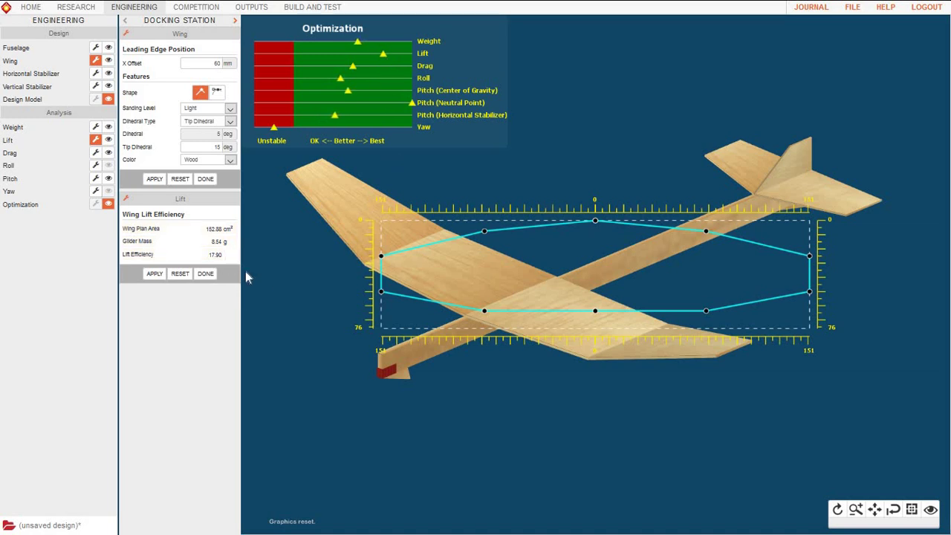
{"action": "mouse_move", "coordinate": [394, 303]}
{"action": "left_mouse_down"}
{"action": "mouse_move", "coordinate": [382, 290]}
{"action": "mouse_move", "coordinate": [383, 310]}
{"action": "left_mouse_up"}
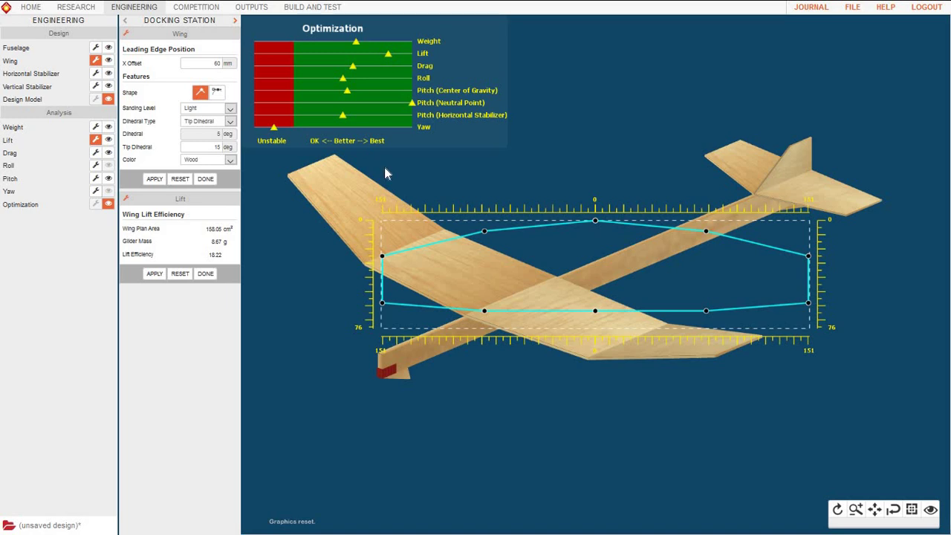
{"action": "left_click", "coordinate": [251, 8]}
{"action": "left_click", "coordinate": [109, 47]}
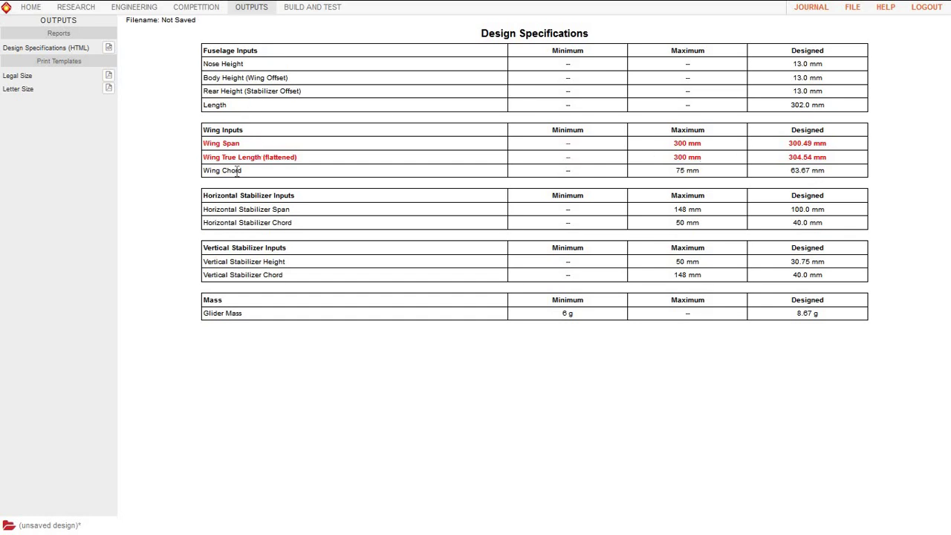
{"action": "left_click", "coordinate": [135, 8]}
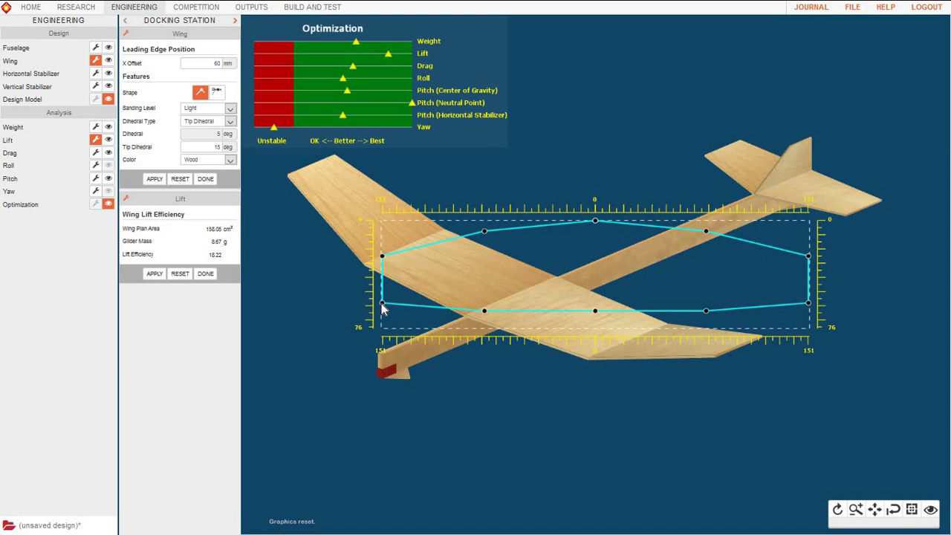
- Drag the lower-left wing-tip vertex inward, giving 152.33 cm² area and 17.87 lift efficiency
{"action": "left_click_drag", "start_coordinate": [381, 303], "coordinate": [390, 302]}
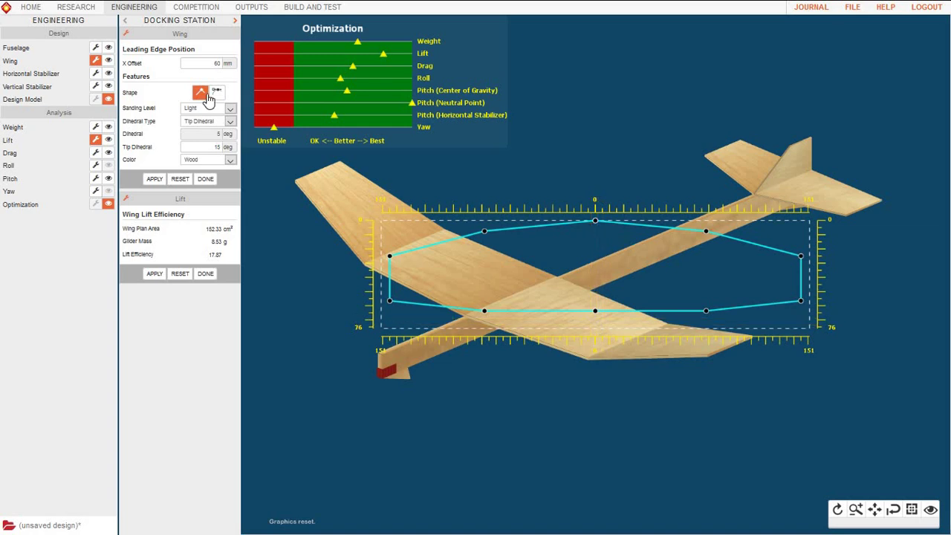
{"action": "left_click", "coordinate": [251, 7]}
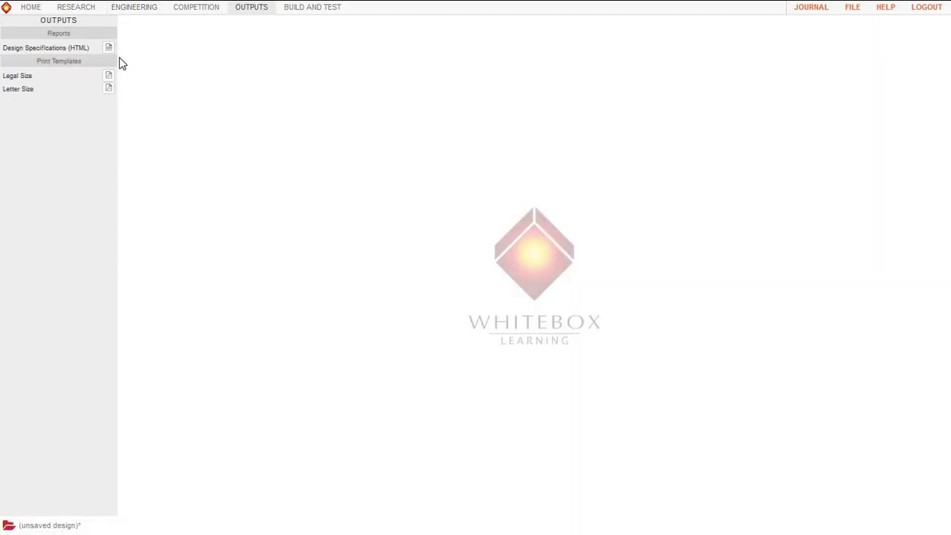
{"action": "left_click", "coordinate": [108, 48]}
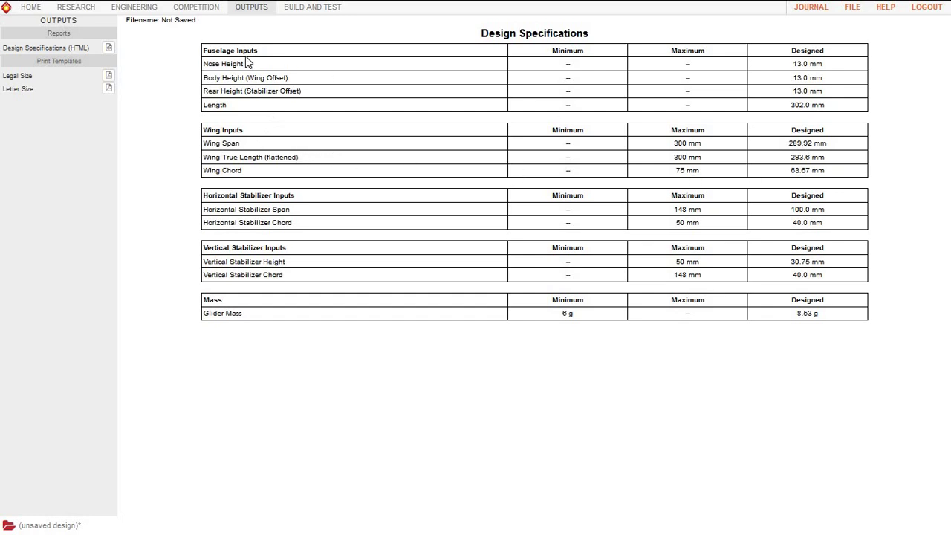
{"action": "left_click", "coordinate": [133, 9]}
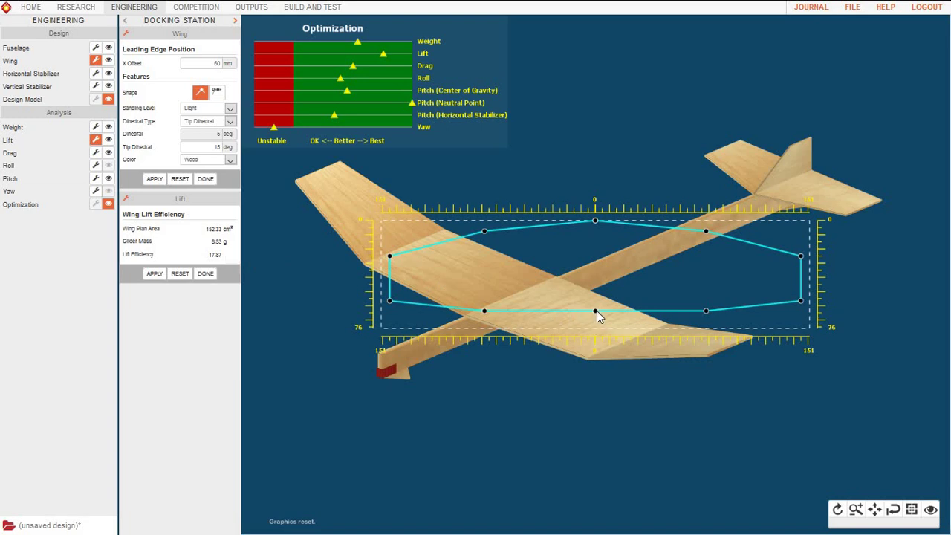
- Push the trailing-edge centre back (156.76 cm², 18.14 efficiency), check Design Specifications, return to Engineering
{"action": "left_click_drag", "start_coordinate": [596, 312], "coordinate": [598, 320]}
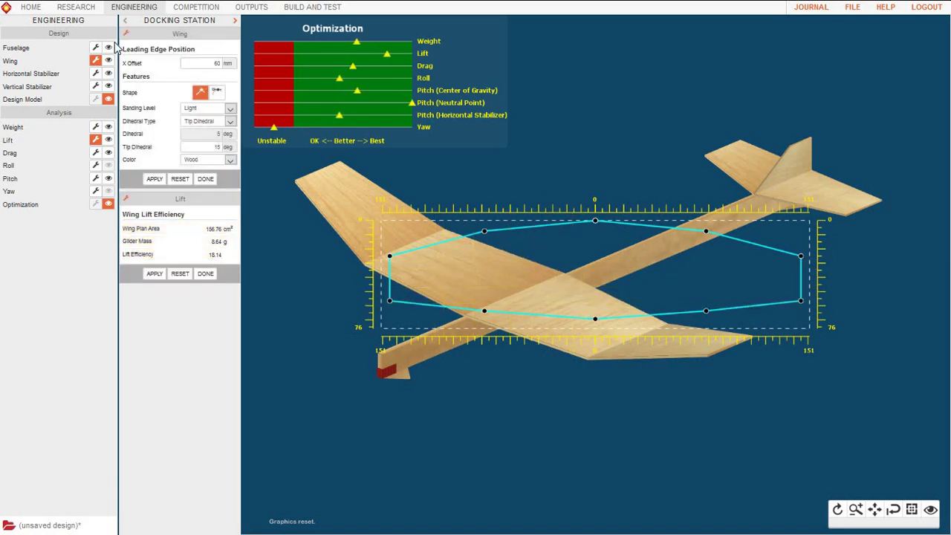
{"action": "left_click", "coordinate": [251, 7]}
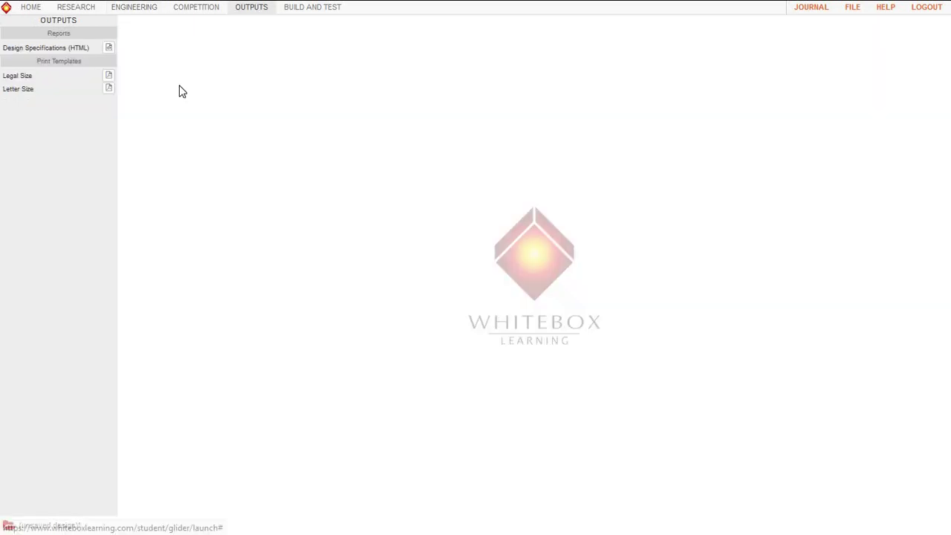
{"action": "left_click", "coordinate": [108, 49]}
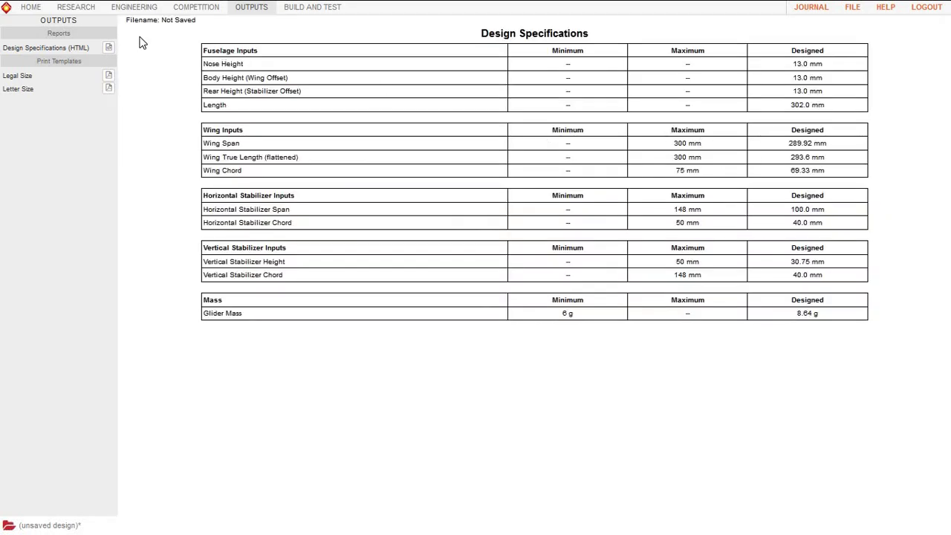
{"action": "left_click", "coordinate": [140, 8]}
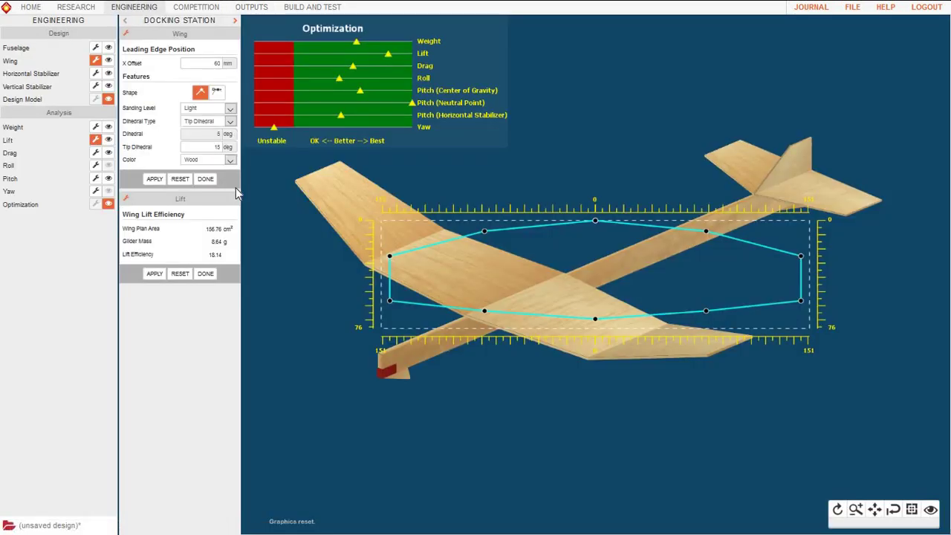
- Replace Lift with the Roll analysis and raise the wing's left tip point for a 6.74° effective angle
{"action": "key", "text": "alt+Tab"}
{"action": "key", "text": "alt+Tab"}
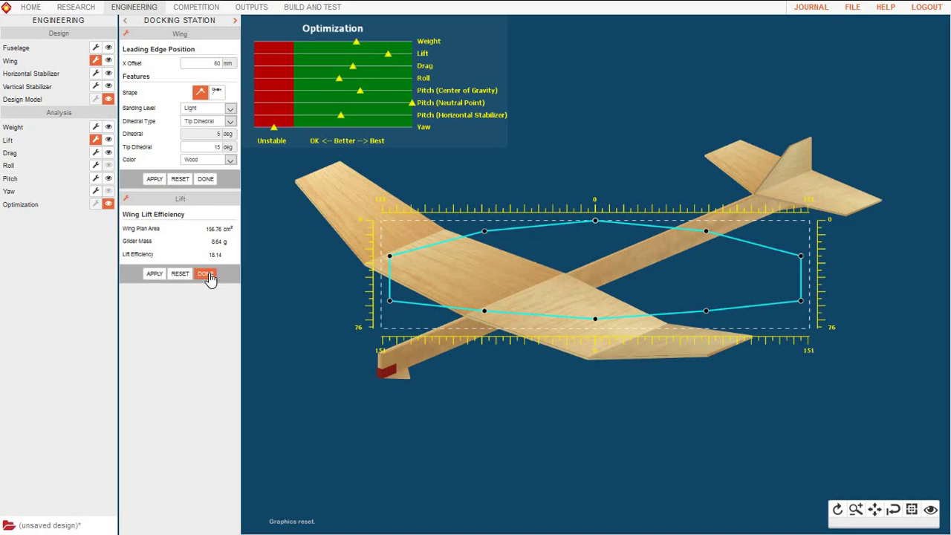
{"action": "left_click", "coordinate": [205, 274]}
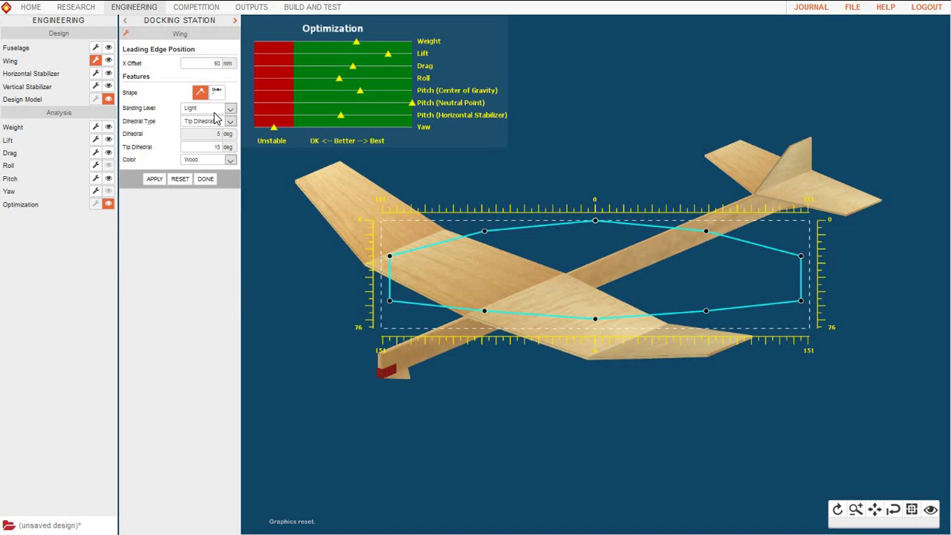
{"action": "left_click", "coordinate": [95, 166]}
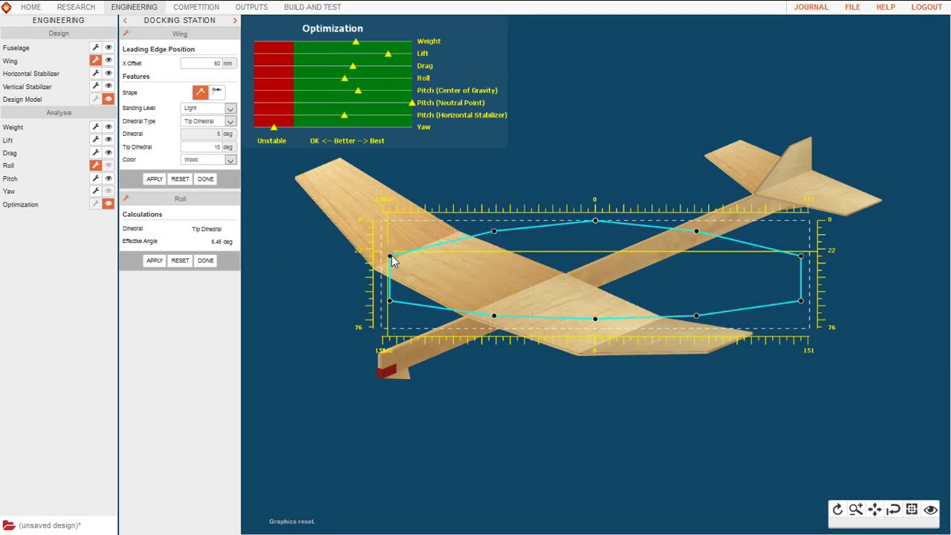
{"action": "left_click_drag", "start_coordinate": [389, 255], "coordinate": [388, 245]}
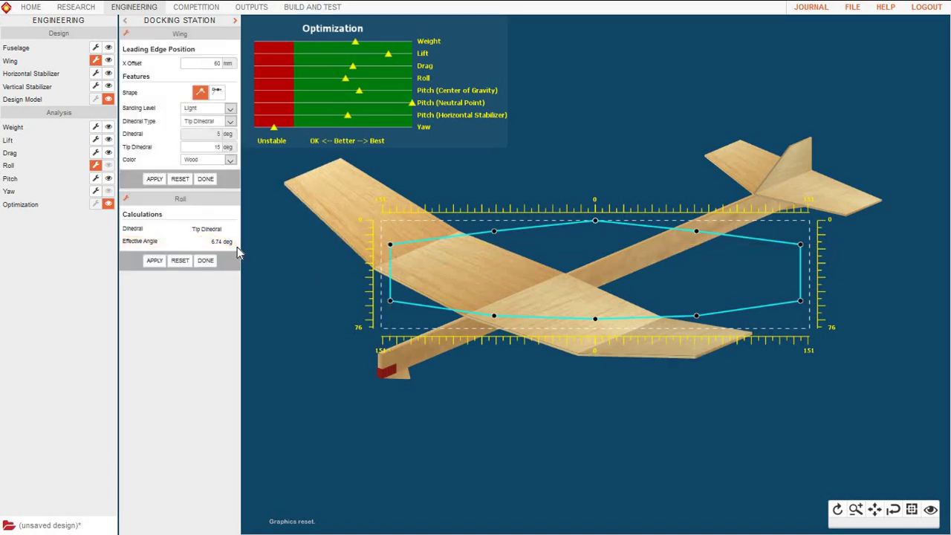
- Apply a tip dihedral of 25 degrees, then raise it to 28 degrees and apply again
{"action": "double_click", "coordinate": [218, 147]}
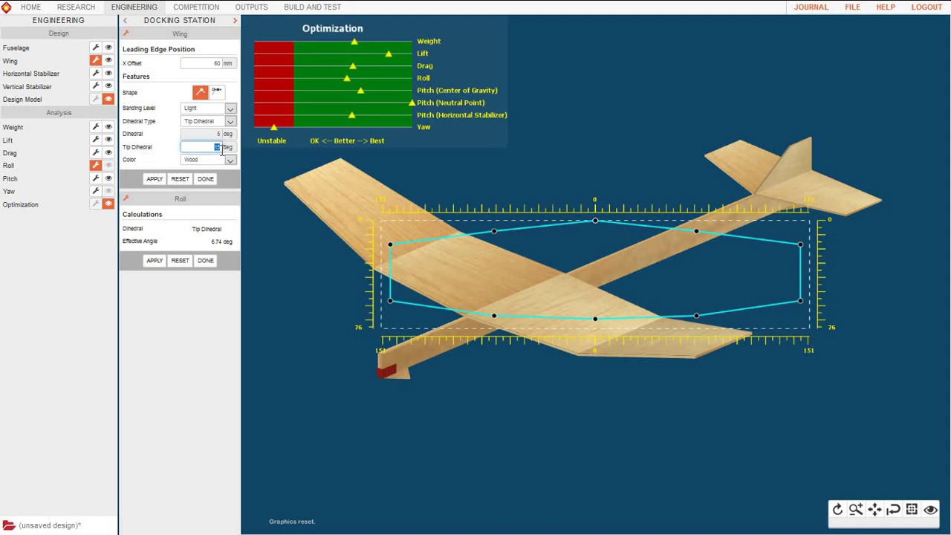
{"action": "type", "text": "2"}
{"action": "left_click", "coordinate": [154, 180]}
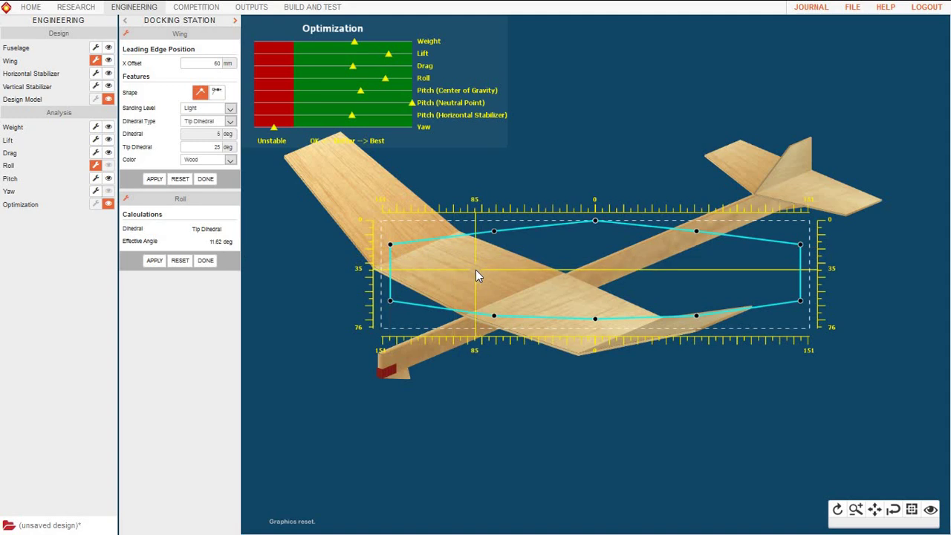
{"action": "left_click", "coordinate": [218, 147]}
{"action": "type", "text": "2"}
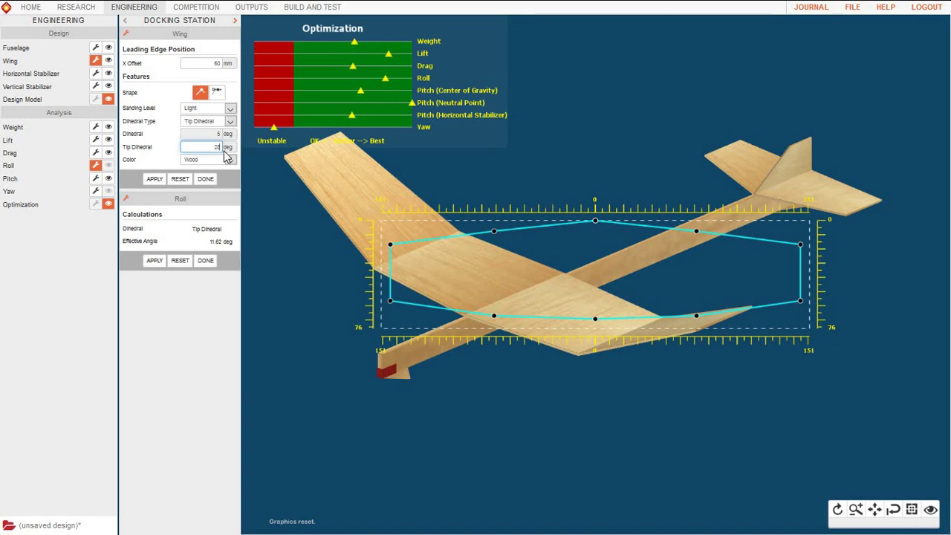
{"action": "left_click", "coordinate": [154, 179]}
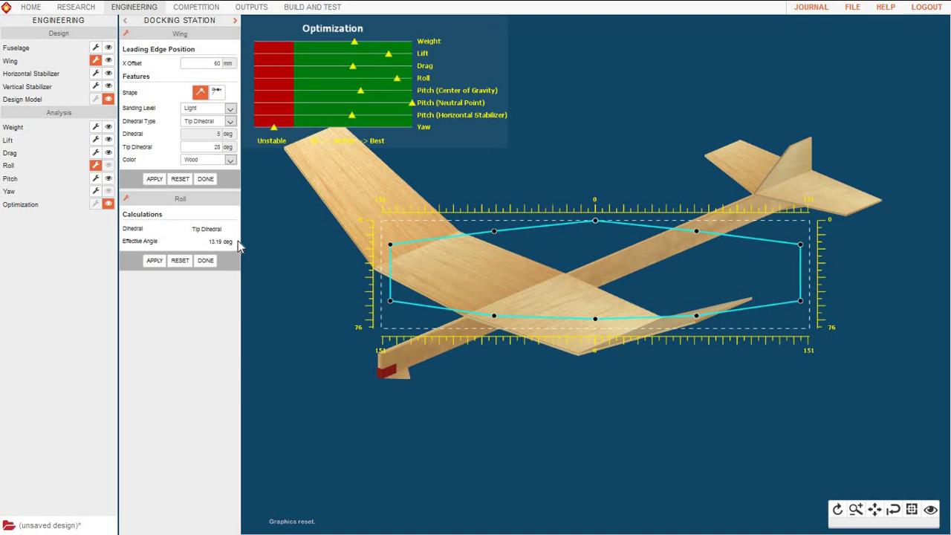
{"action": "key", "text": "alt+Tab"}
- Close Roll, open the Horizontal Stabilizer editor and Pitch analysis, and raise the stabilizer's bottom-middle point
{"action": "left_click", "coordinate": [206, 261]}
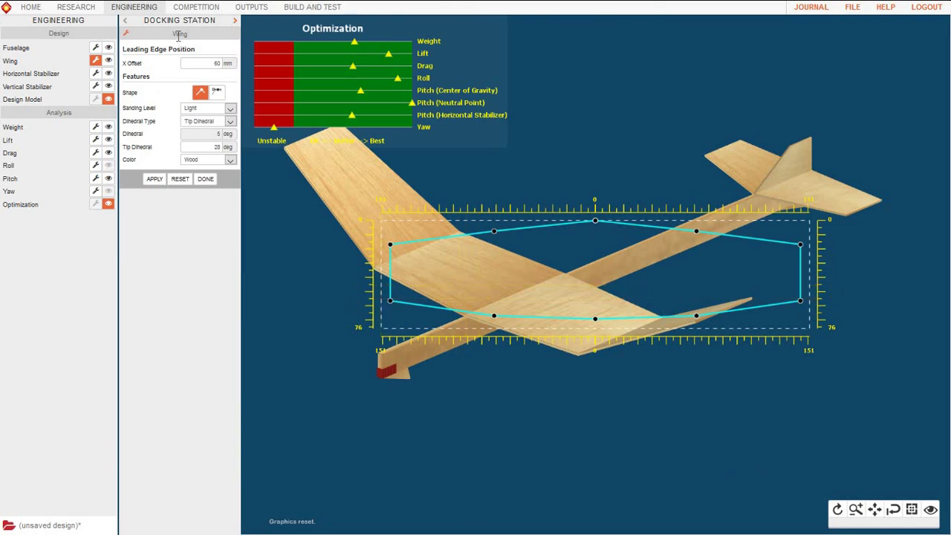
{"action": "left_click", "coordinate": [95, 74]}
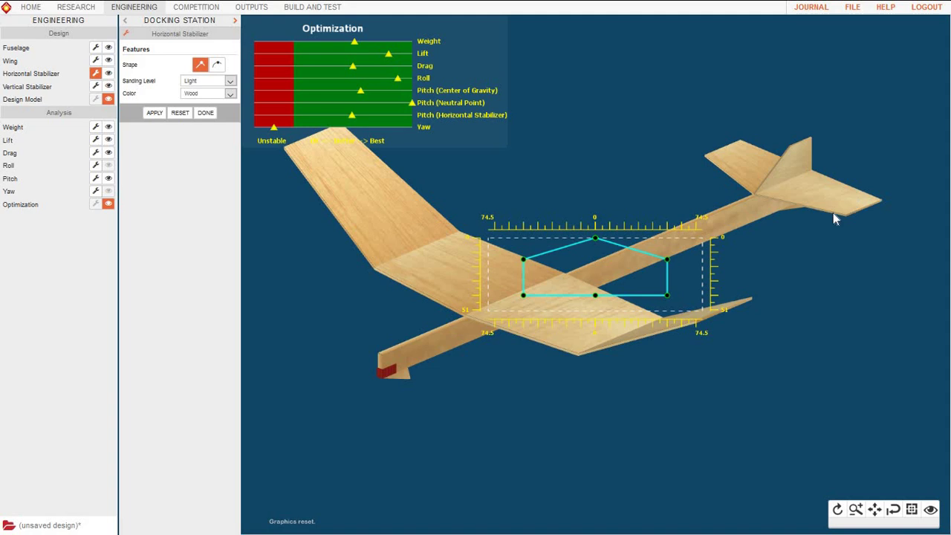
{"action": "left_click", "coordinate": [96, 181]}
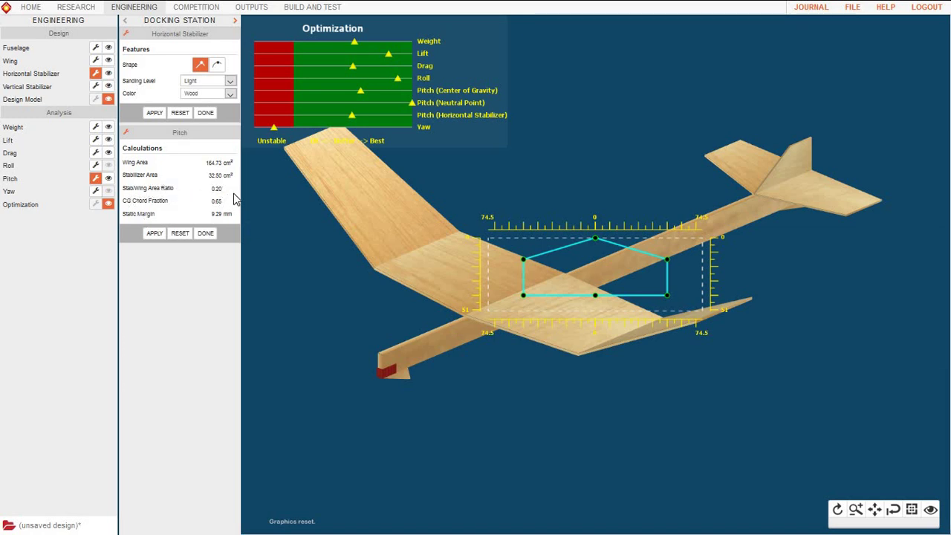
{"action": "key", "text": "alt+Tab"}
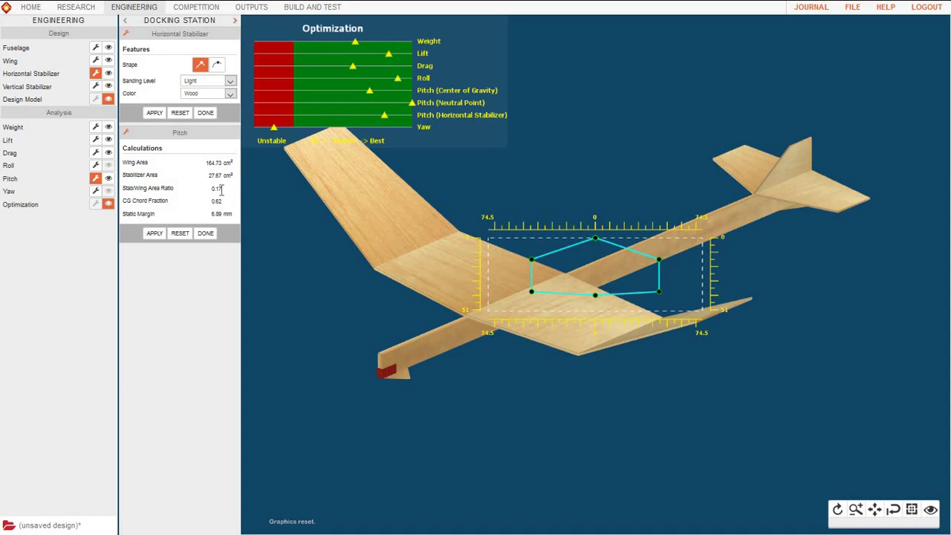
{"action": "left_click_drag", "start_coordinate": [595, 295], "coordinate": [594, 288]}
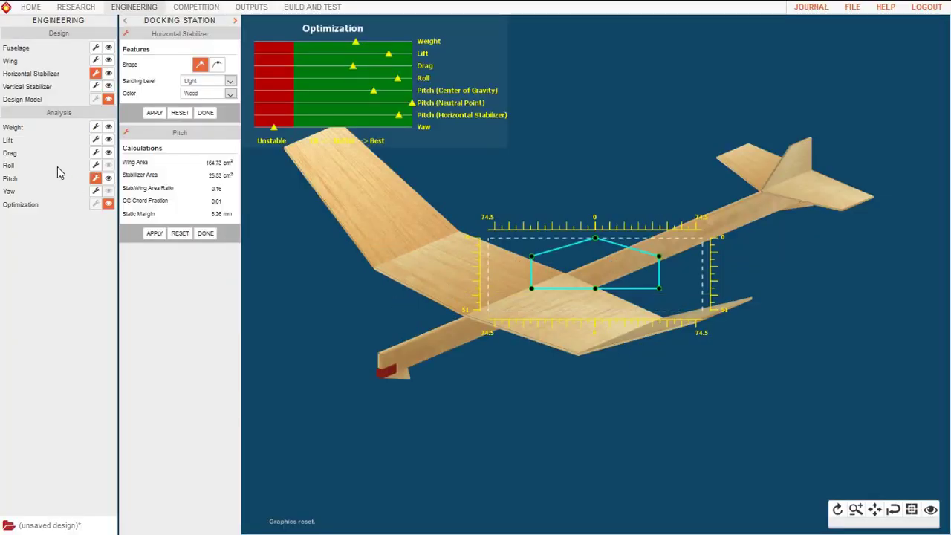
- Raise the vertical stabilizer's top and reposition its lower-left corner, giving a 5.31 mm static margin
{"action": "left_click", "coordinate": [95, 86]}
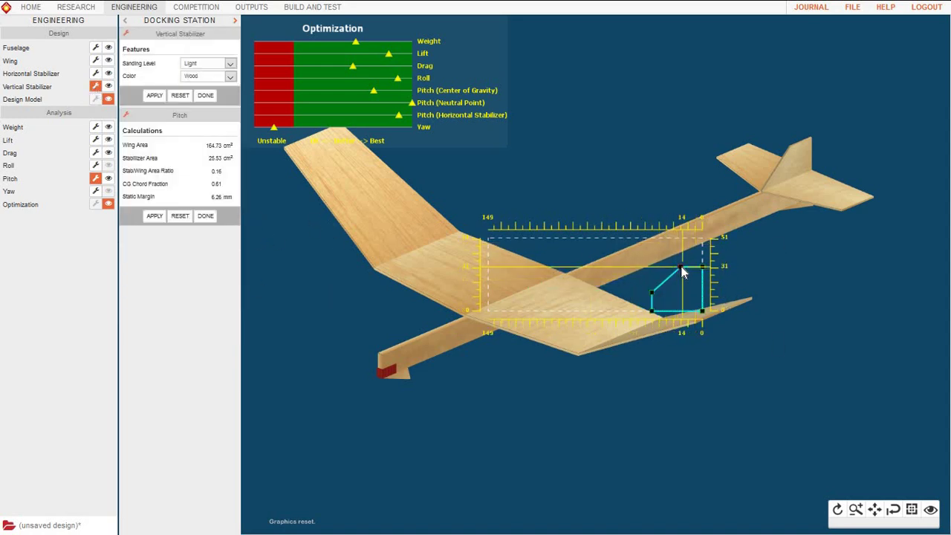
{"action": "left_click_drag", "start_coordinate": [680, 268], "coordinate": [678, 253]}
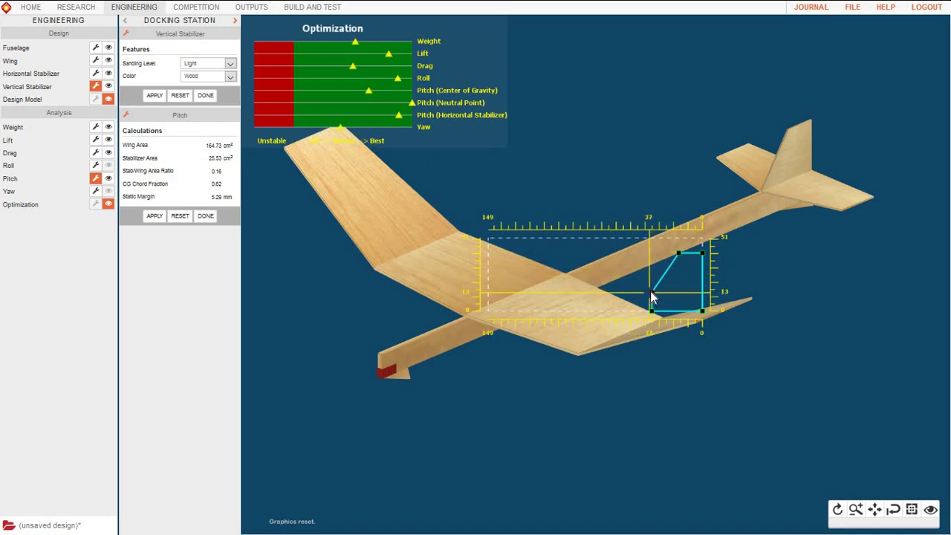
{"action": "left_click_drag", "start_coordinate": [652, 297], "coordinate": [651, 282]}
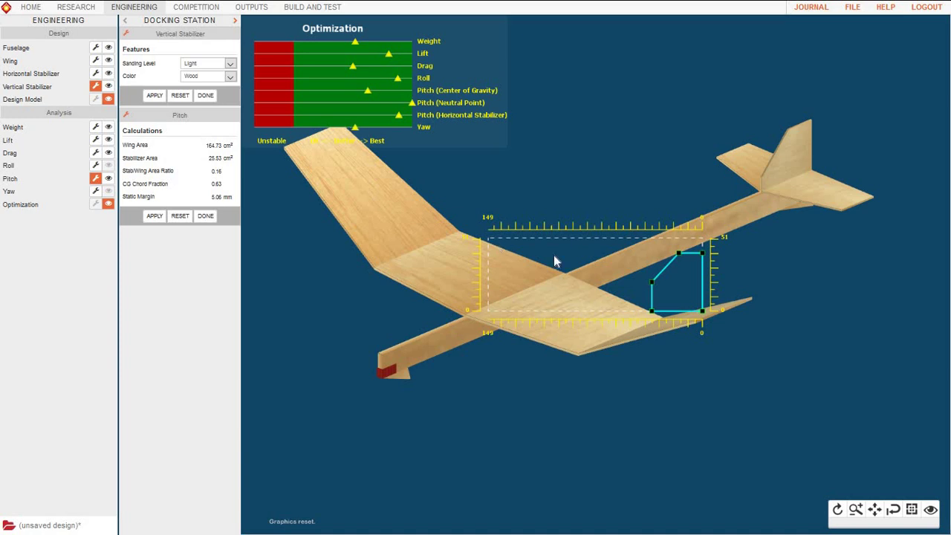
{"action": "left_click_drag", "start_coordinate": [652, 280], "coordinate": [639, 286]}
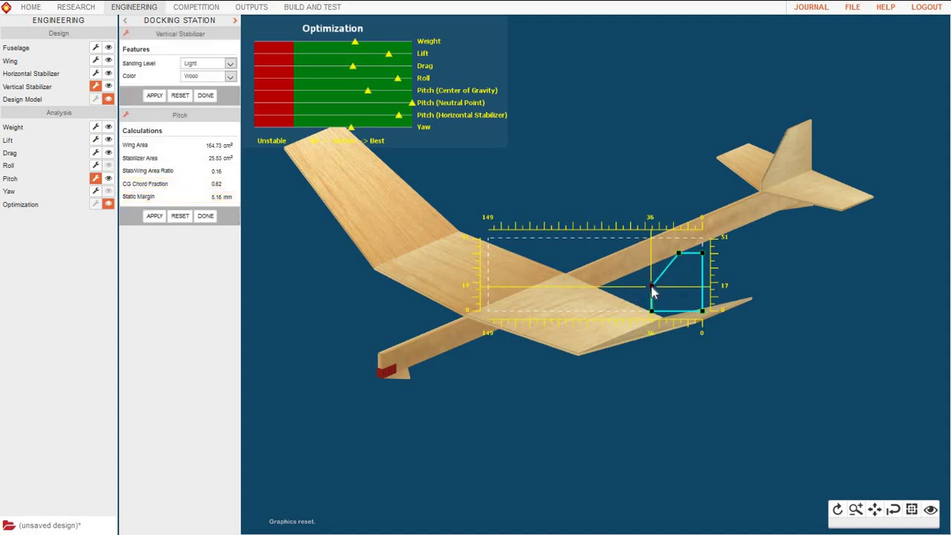
{"action": "left_click_drag", "start_coordinate": [651, 288], "coordinate": [655, 286]}
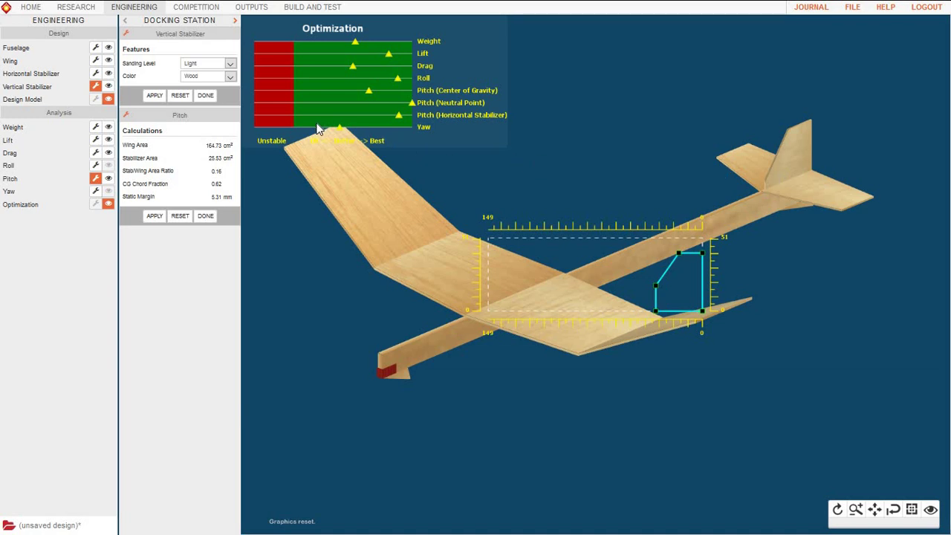
- Try Taper Nose, then switch to Taper Body on the fuselage for a 10.32 mm static margin
{"action": "left_click", "coordinate": [93, 49]}
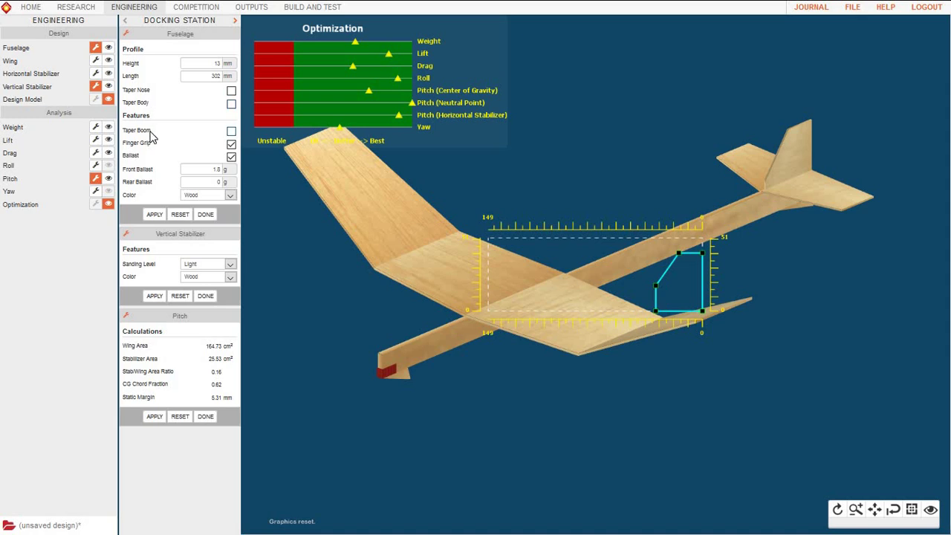
{"action": "left_click", "coordinate": [231, 92]}
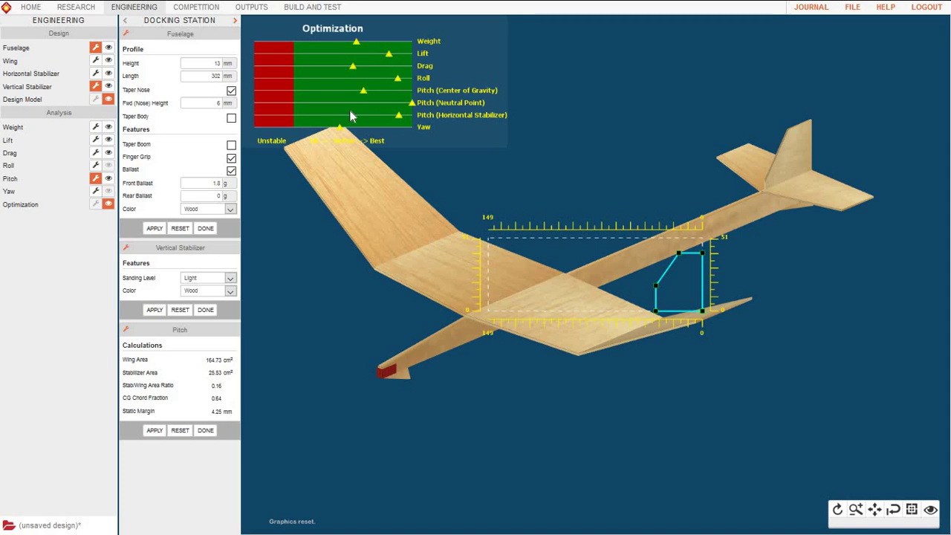
{"action": "left_click", "coordinate": [231, 92]}
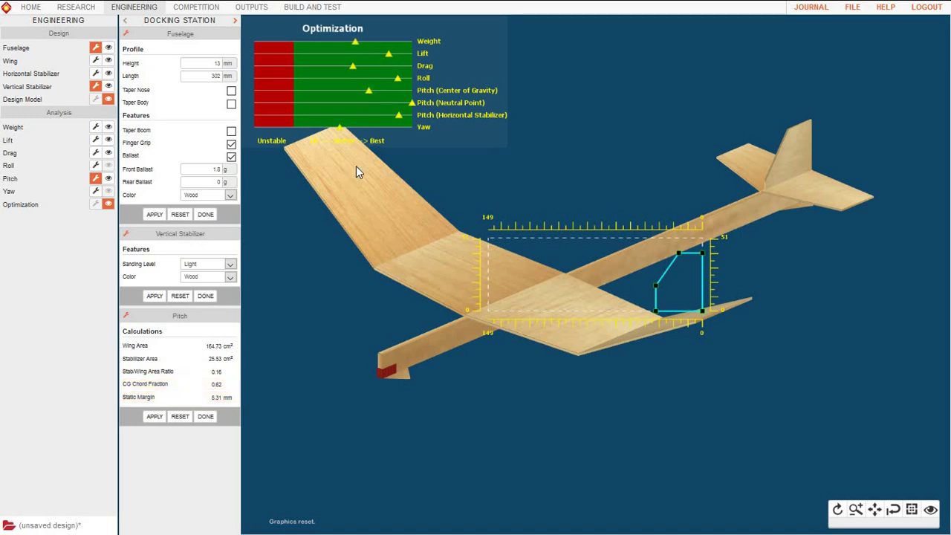
{"action": "left_click", "coordinate": [231, 106]}
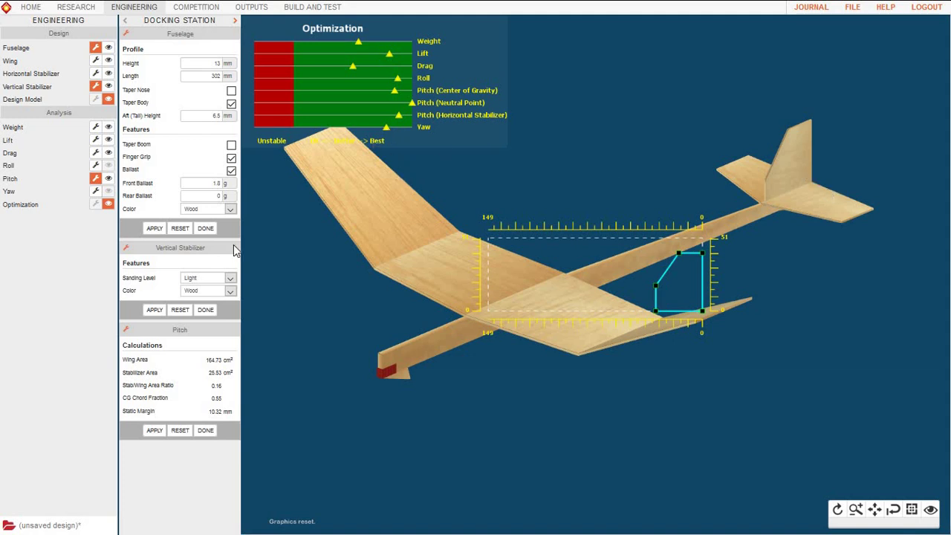
{"action": "left_click", "coordinate": [206, 228]}
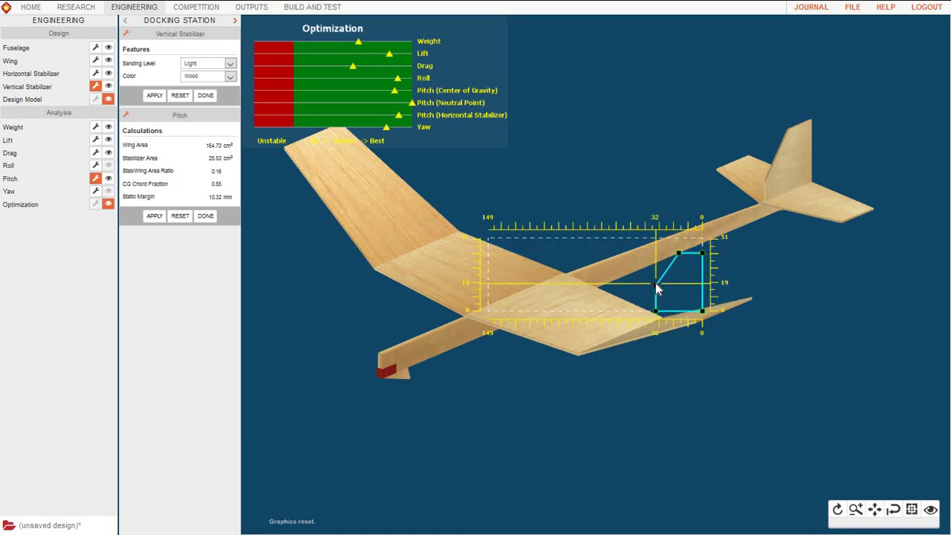
- Lift the vertical stabilizer's lower-left corner and open Roll, showing 13.19° effective angle and 10.14 mm margin
{"action": "mouse_move", "coordinate": [655, 285]}
{"action": "left_mouse_down"}
{"action": "mouse_move", "coordinate": [660, 277]}
{"action": "mouse_move", "coordinate": [651, 292]}
{"action": "left_mouse_up"}
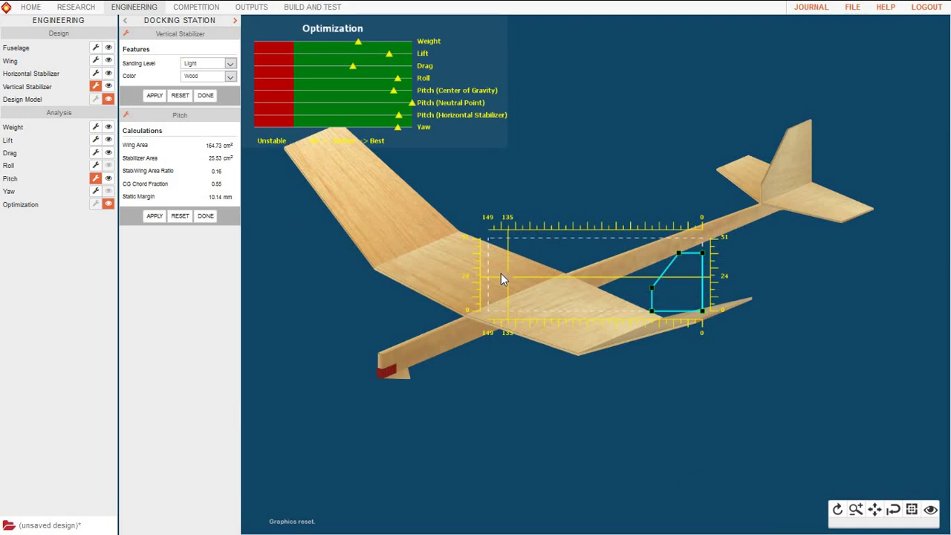
{"action": "left_click", "coordinate": [95, 165]}
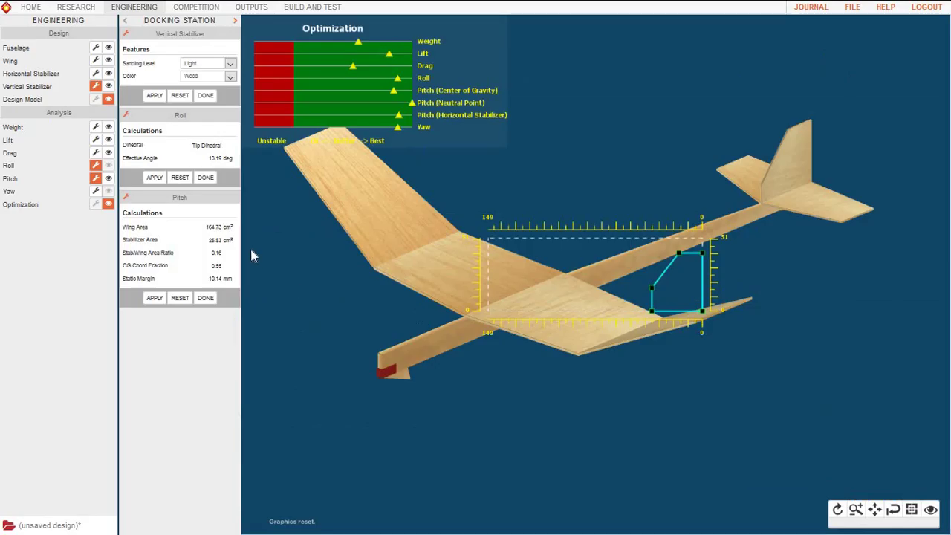
- Open the Lift analysis showing 164.73 cm² wing area, 8.46 g mass and 19.48 efficiency
{"action": "left_click", "coordinate": [96, 140]}
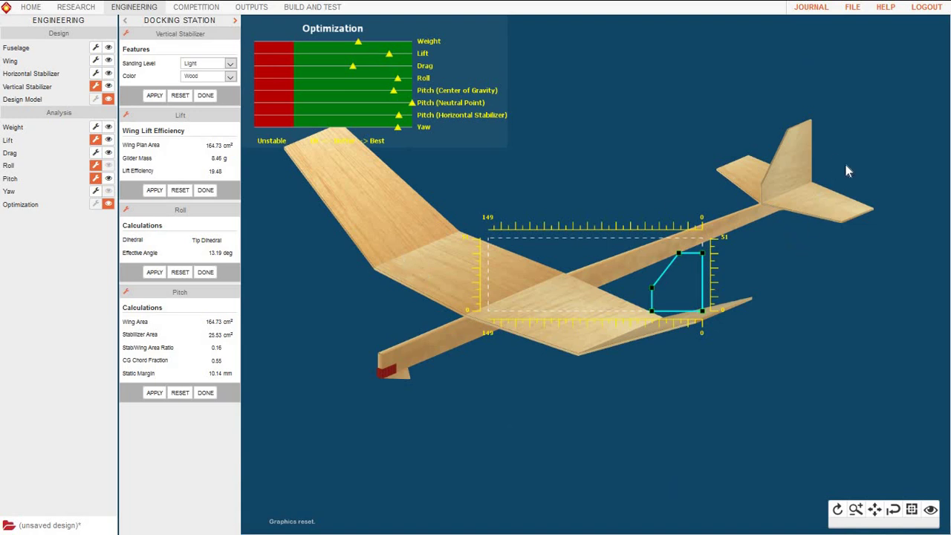
- Save the design with the concept name 'Test Flight8' and submit it with Save and Enter Competition
{"action": "left_click", "coordinate": [851, 10]}
{"action": "left_click", "coordinate": [847, 119]}
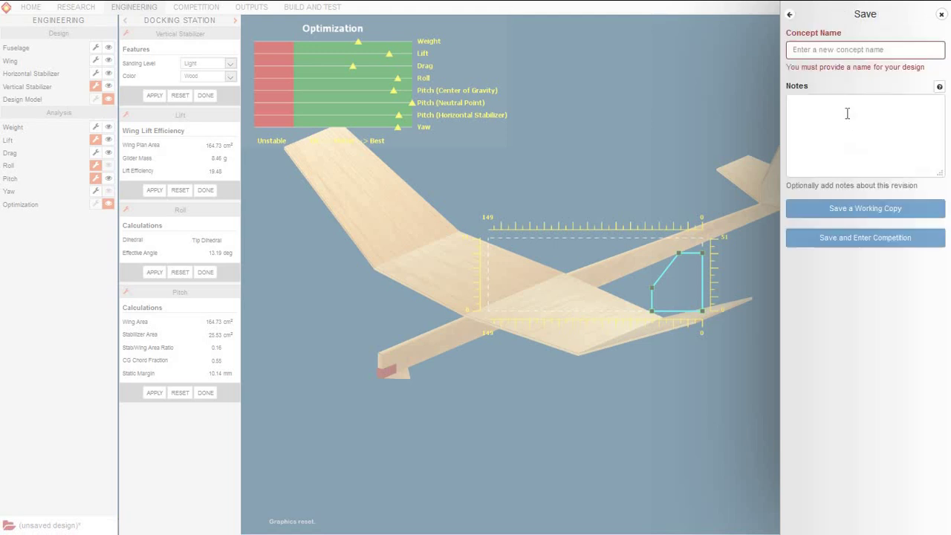
{"action": "left_click", "coordinate": [835, 48]}
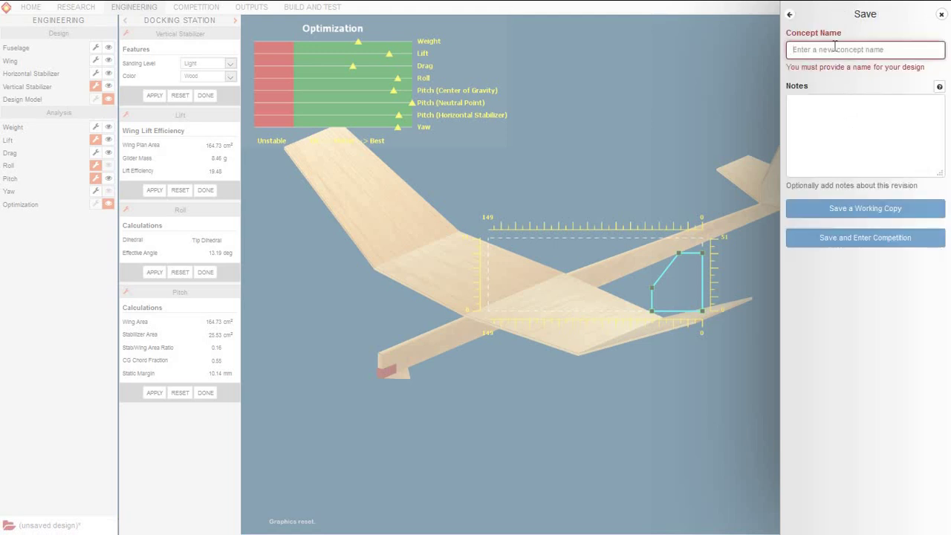
{"action": "type", "text": "Test Flight"}
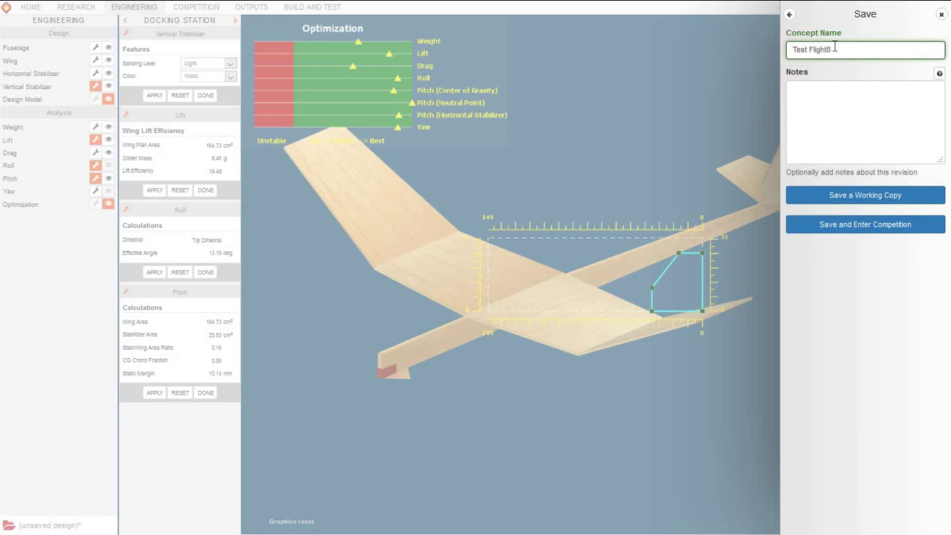
{"action": "type", "text": "8"}
{"action": "left_click", "coordinate": [832, 98]}
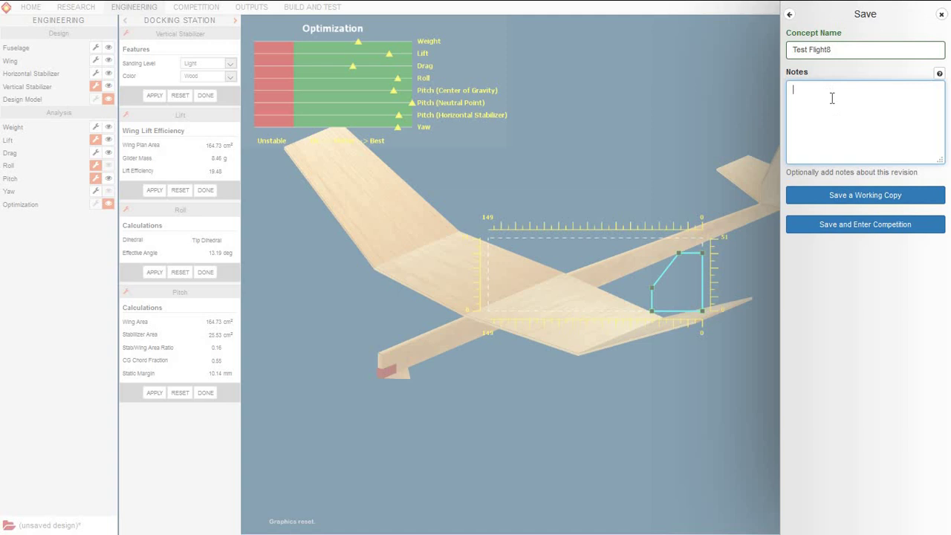
{"action": "left_click", "coordinate": [862, 227]}
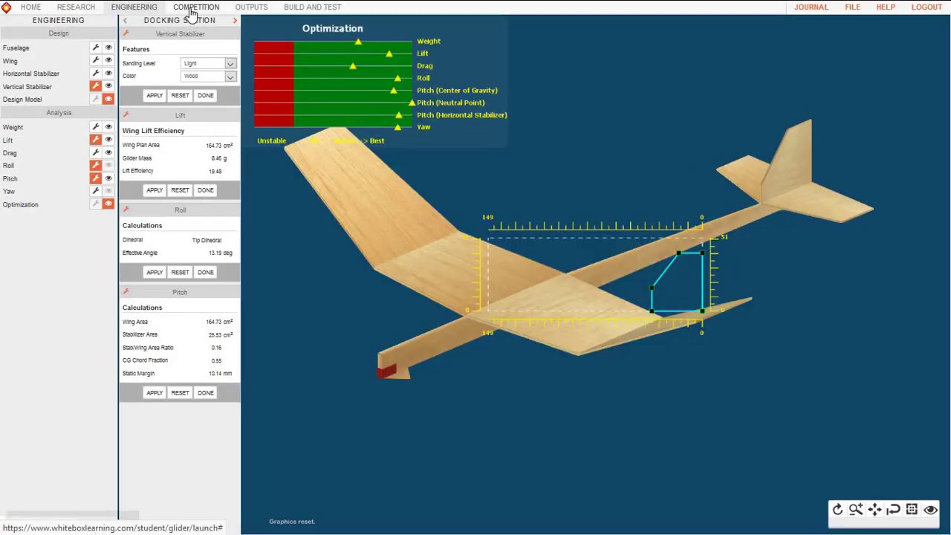
- Check the Design Specifications report, then pull the wing tip's rear corner slightly inward
{"action": "left_click", "coordinate": [252, 8]}
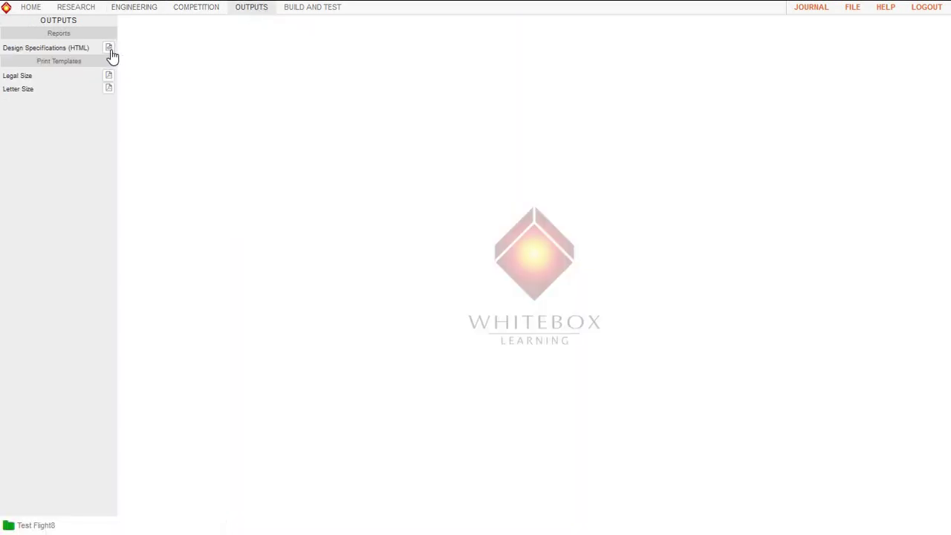
{"action": "left_click", "coordinate": [109, 50]}
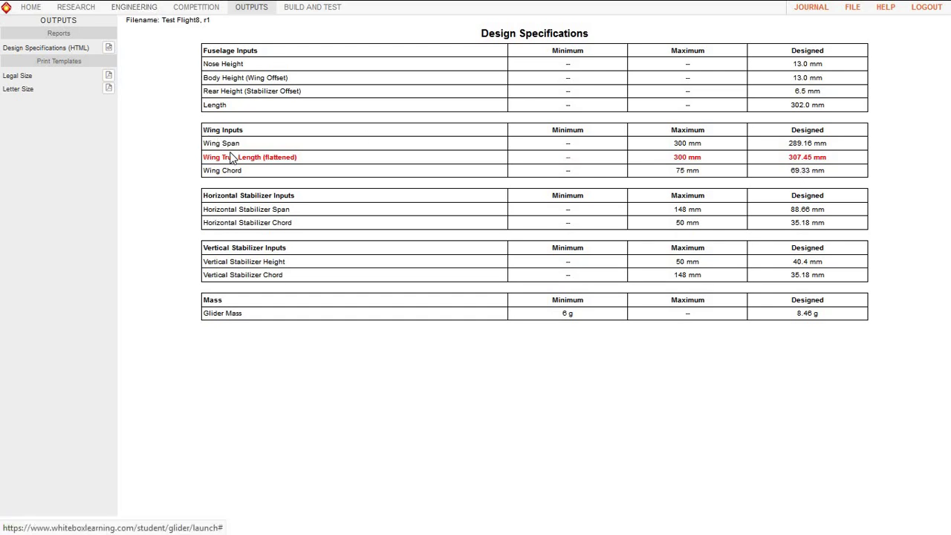
{"action": "left_click", "coordinate": [141, 9]}
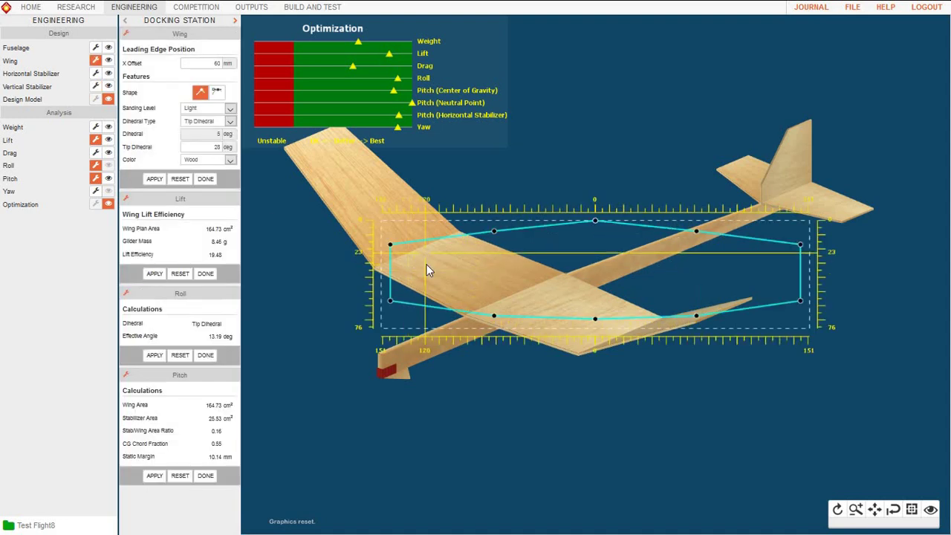
{"action": "left_click_drag", "start_coordinate": [390, 300], "coordinate": [395, 301]}
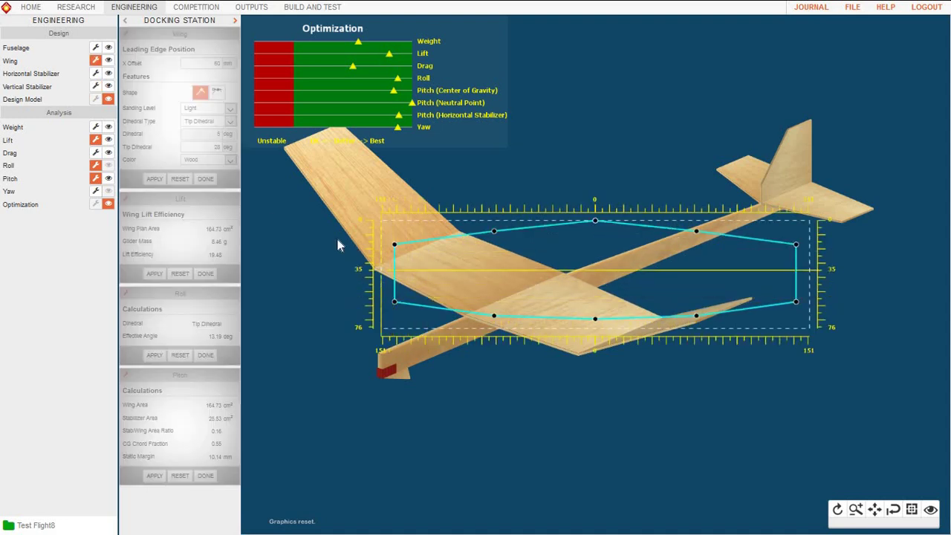
- Recheck the report and nudge the wing tip's rear corner further inward
{"action": "left_click", "coordinate": [251, 7]}
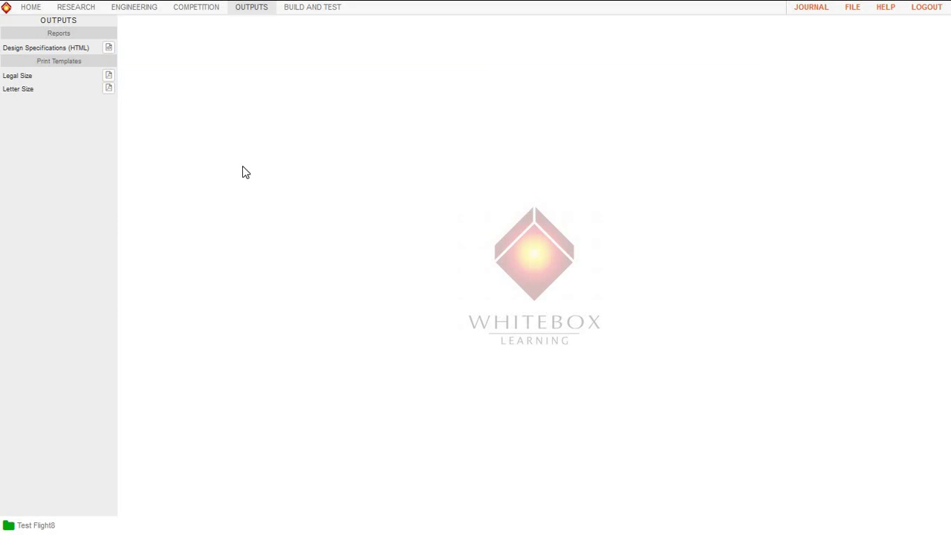
{"action": "left_click", "coordinate": [108, 48]}
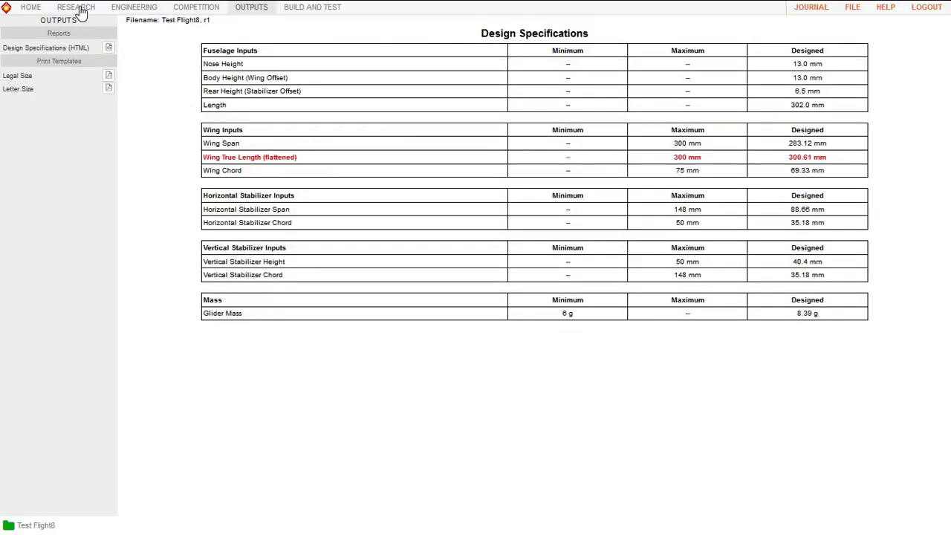
{"action": "left_click", "coordinate": [123, 11]}
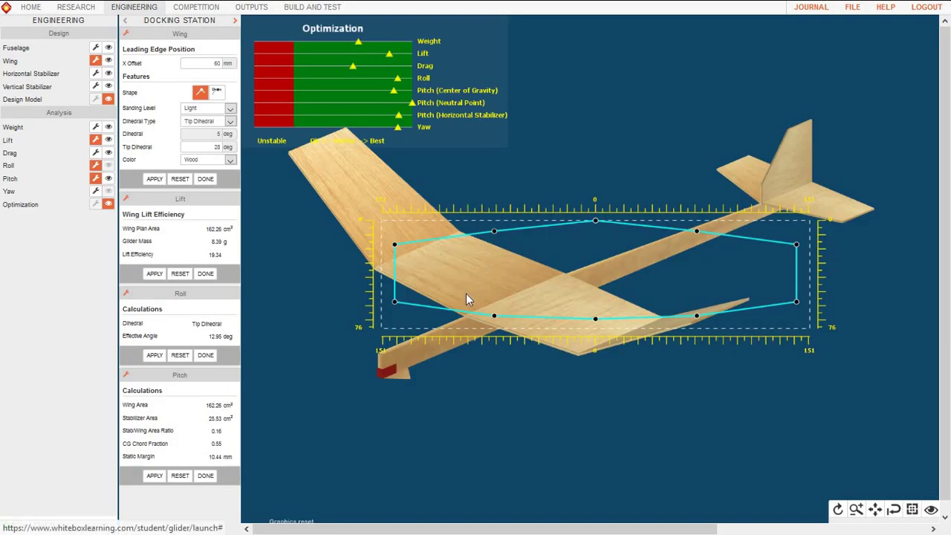
{"action": "left_click", "coordinate": [394, 303]}
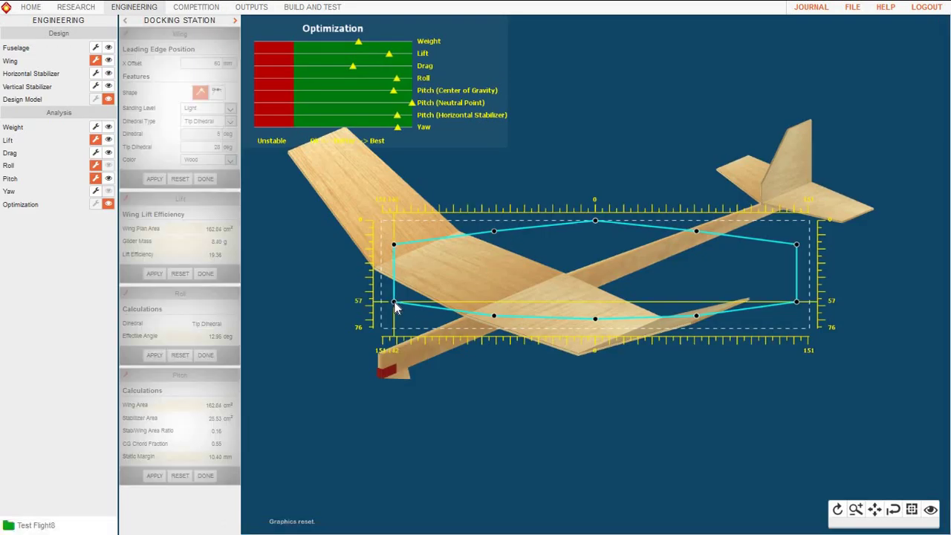
{"action": "mouse_move", "coordinate": [394, 303]}
{"action": "left_mouse_down"}
{"action": "mouse_move", "coordinate": [413, 289]}
{"action": "mouse_move", "coordinate": [406, 305]}
{"action": "left_mouse_up"}
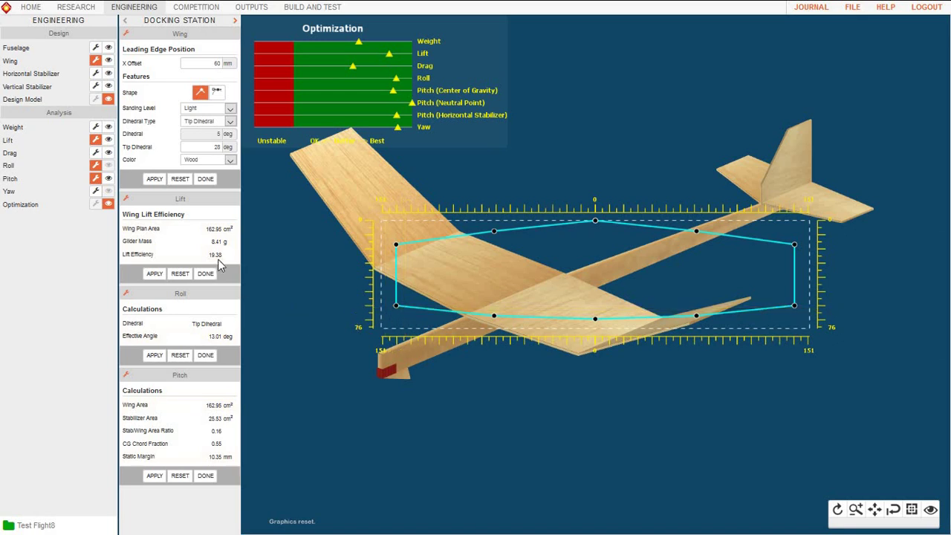
{"action": "left_click", "coordinate": [251, 7]}
- Confirm the 298.04 mm wing true length in Design Specifications, then resave Test Flight8 into the competition
{"action": "left_click", "coordinate": [109, 47]}
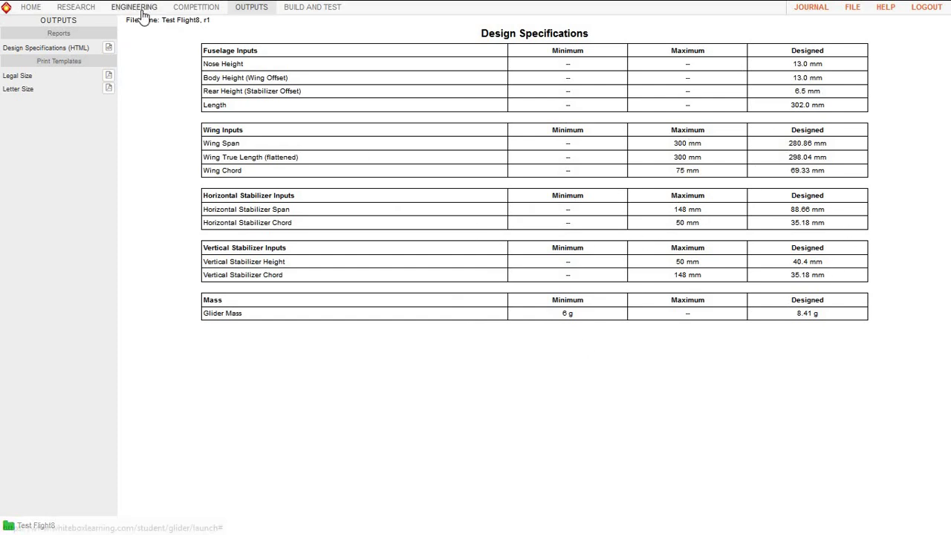
{"action": "left_click", "coordinate": [852, 7]}
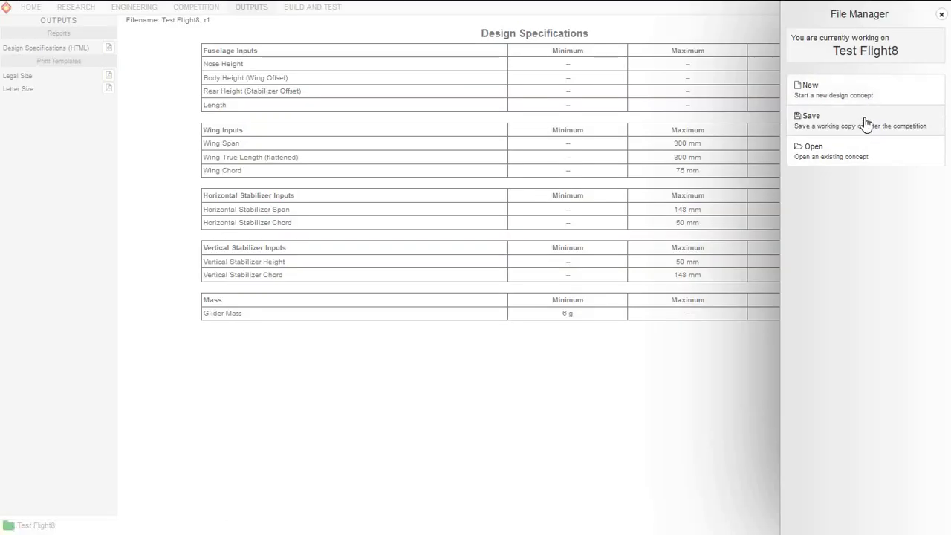
{"action": "left_click", "coordinate": [865, 119]}
{"action": "left_click", "coordinate": [870, 215]}
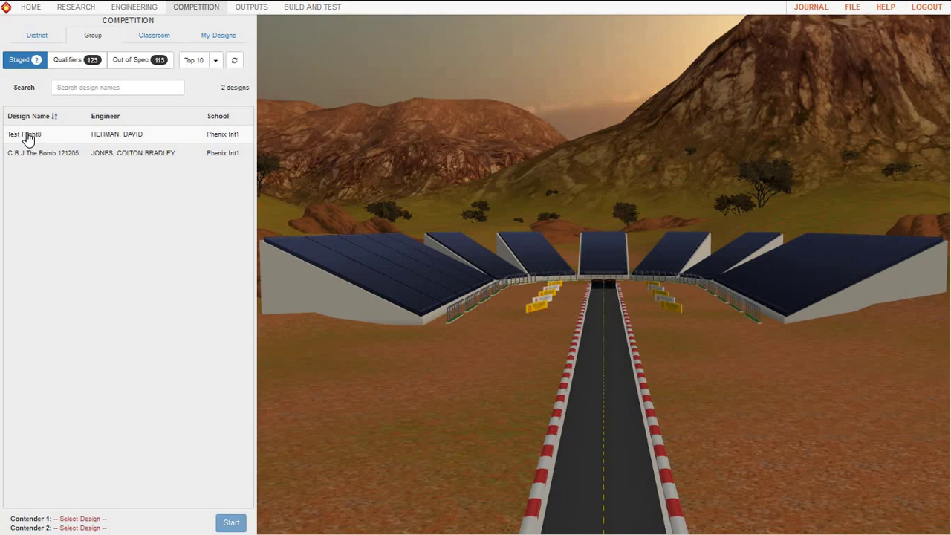
- Race Test Flight8 as Contender 1 against C.B.J The Bomb 121205 as Contender 2
{"action": "mouse_move", "coordinate": [27, 139]}
{"action": "left_click", "coordinate": [116, 138]}
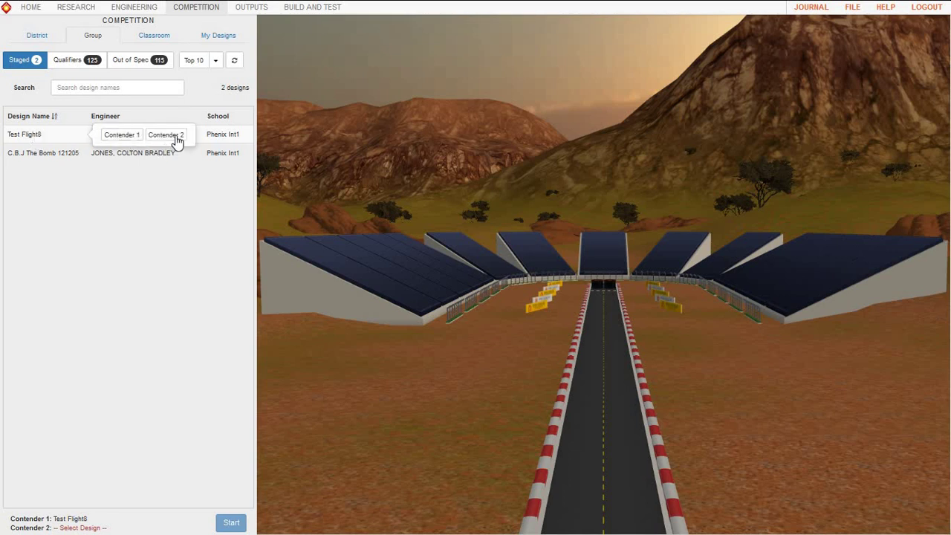
{"action": "left_click", "coordinate": [177, 138]}
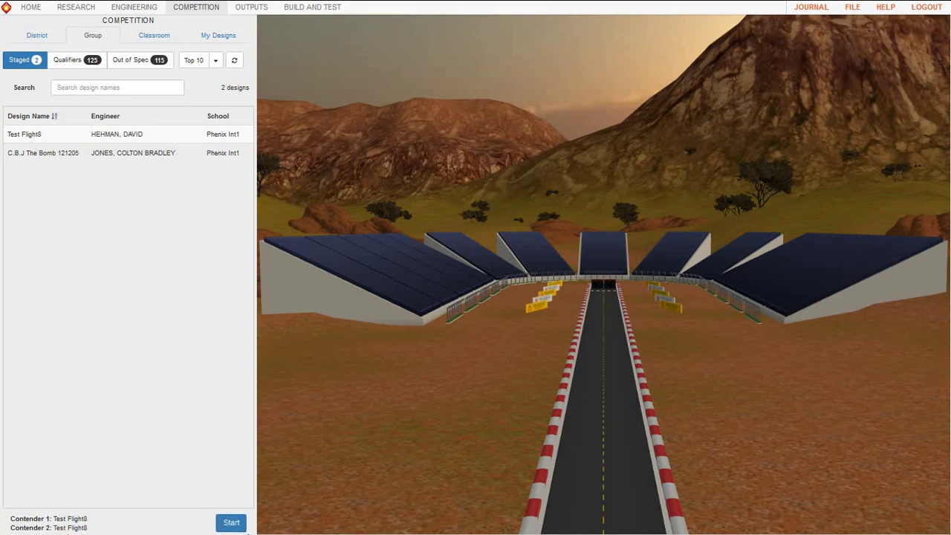
{"action": "left_click", "coordinate": [25, 156]}
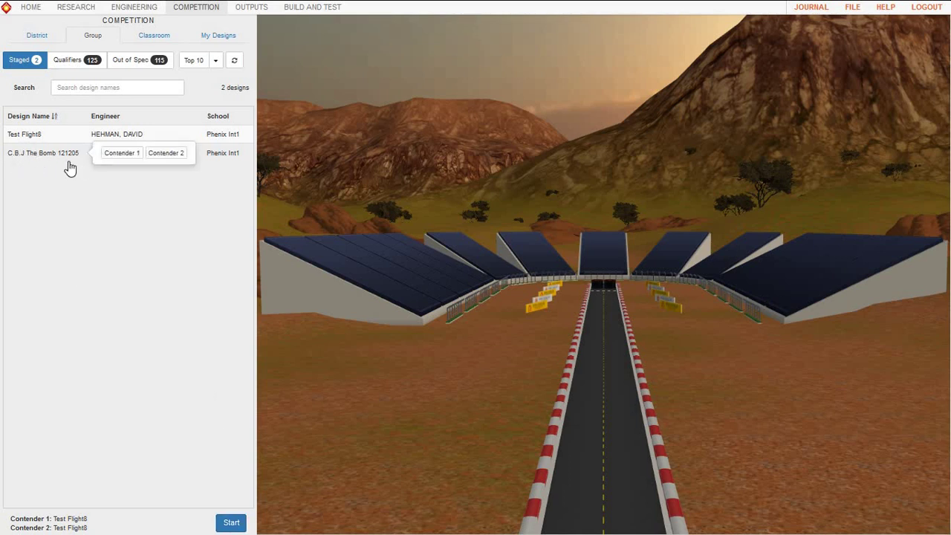
{"action": "left_click", "coordinate": [165, 153]}
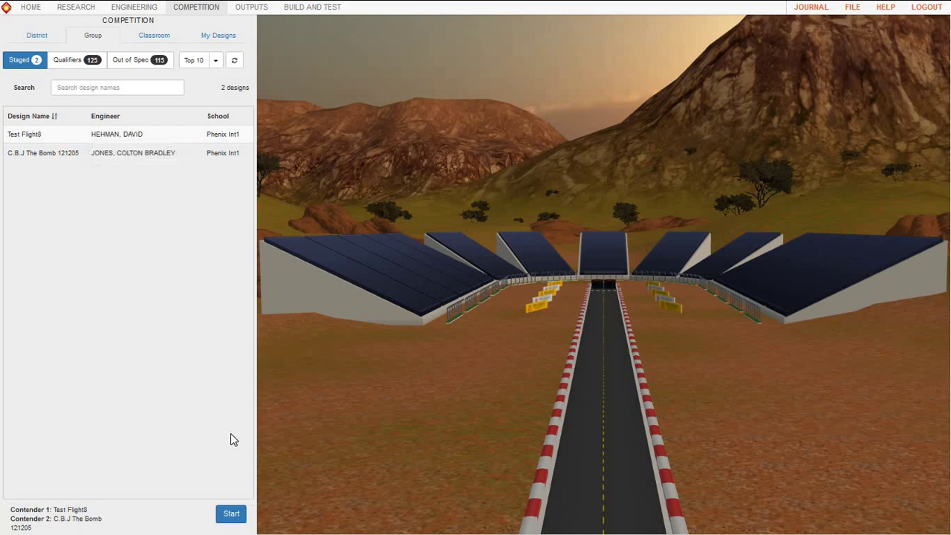
{"action": "left_click", "coordinate": [231, 513]}
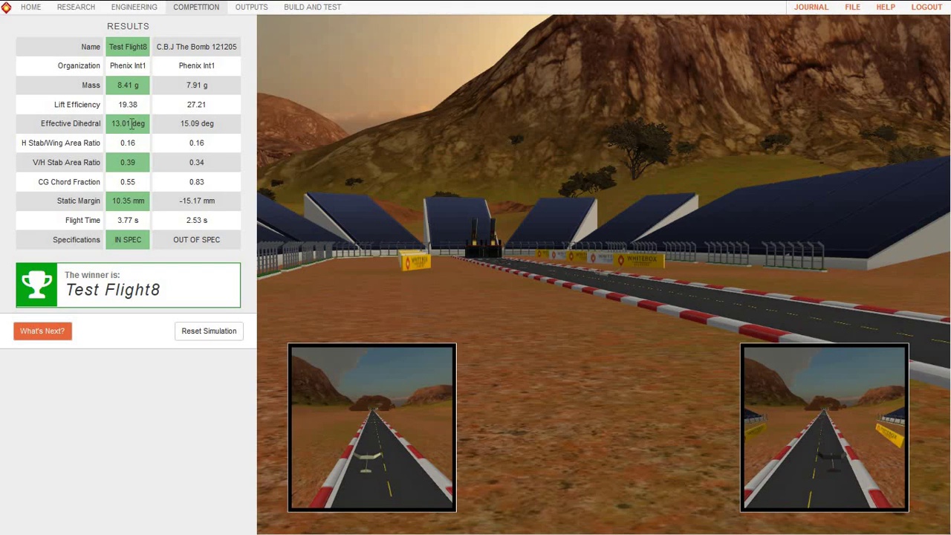
- Reset the race, return to the engineering view, and close the lift and pitch calculations
{"action": "left_click", "coordinate": [212, 332]}
{"action": "left_click", "coordinate": [143, 9]}
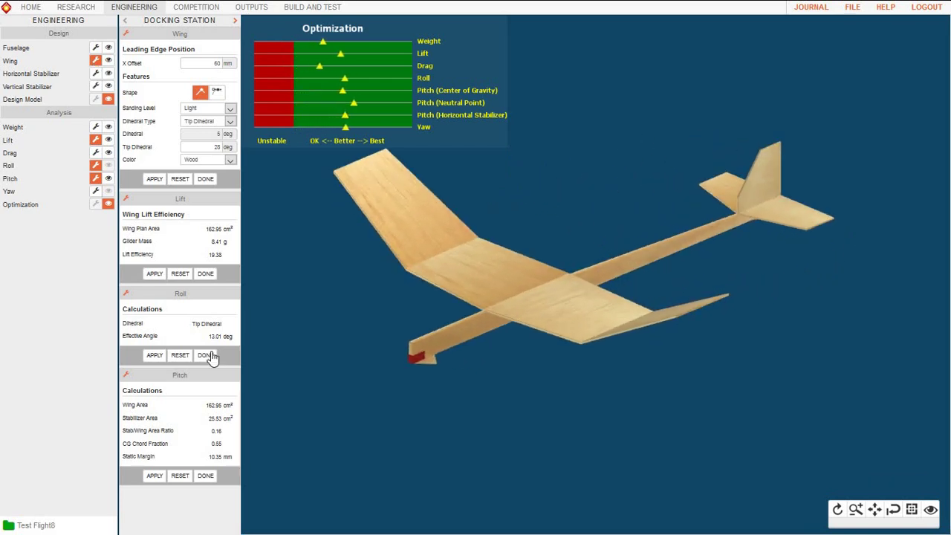
{"action": "left_click", "coordinate": [211, 274]}
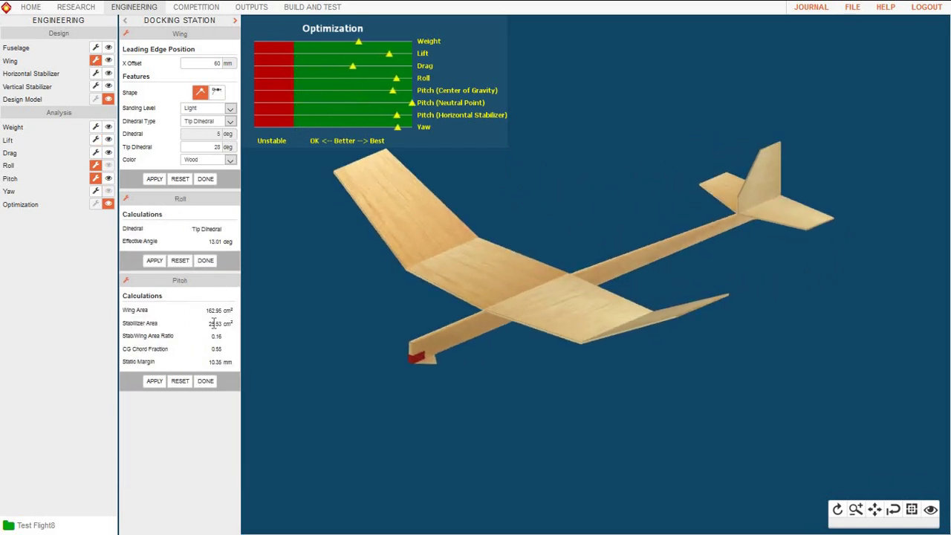
{"action": "left_click", "coordinate": [205, 384]}
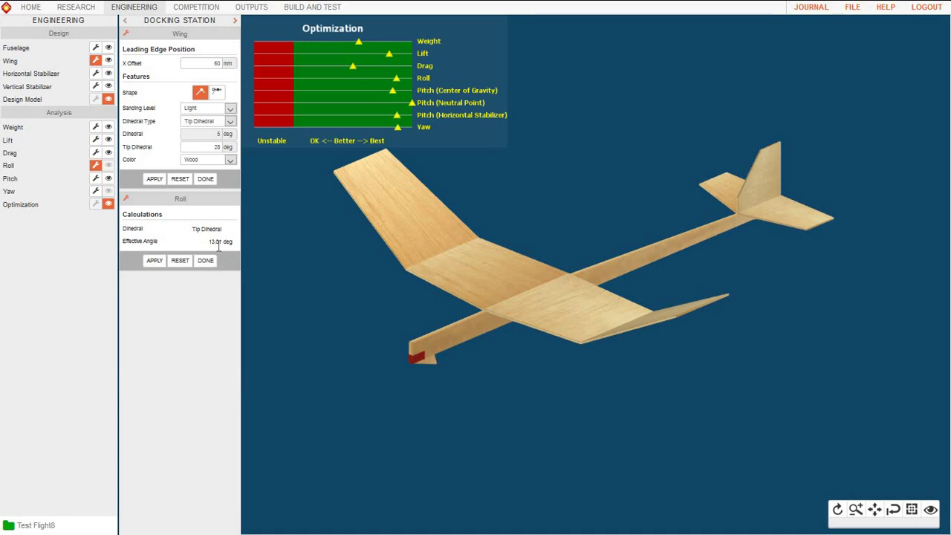
- Change the tip dihedral from 28 to 30 degrees and apply it to the wing
{"action": "double_click", "coordinate": [216, 146]}
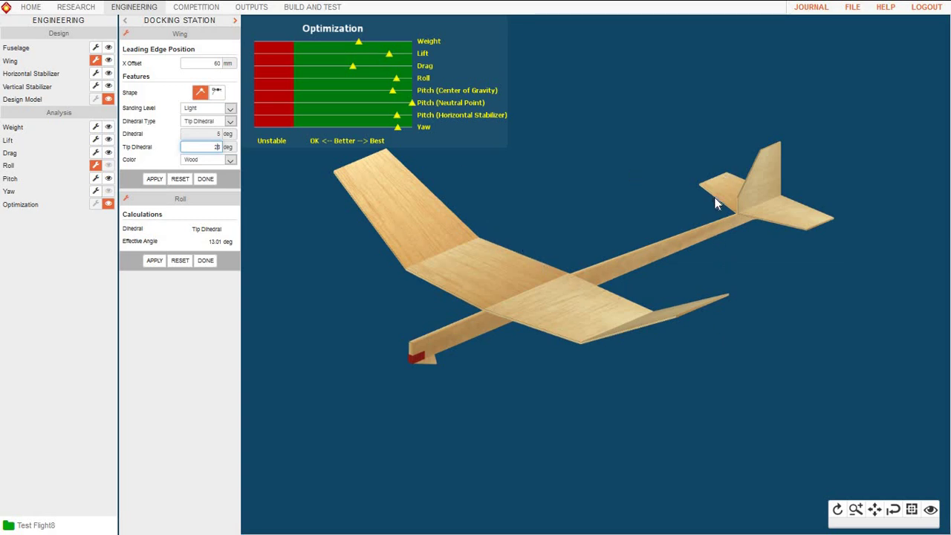
{"action": "key", "text": "Return"}
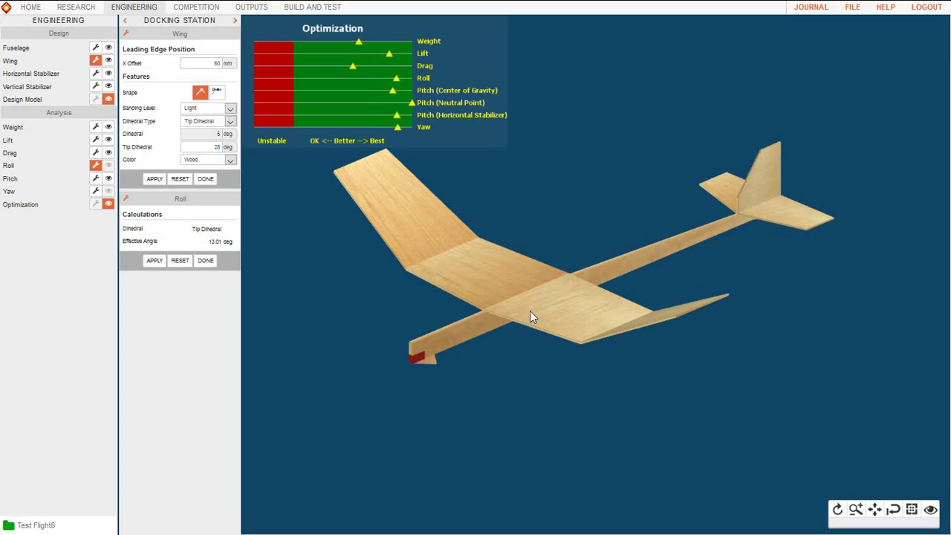
{"action": "double_click", "coordinate": [224, 147]}
{"action": "type", "text": "30"}
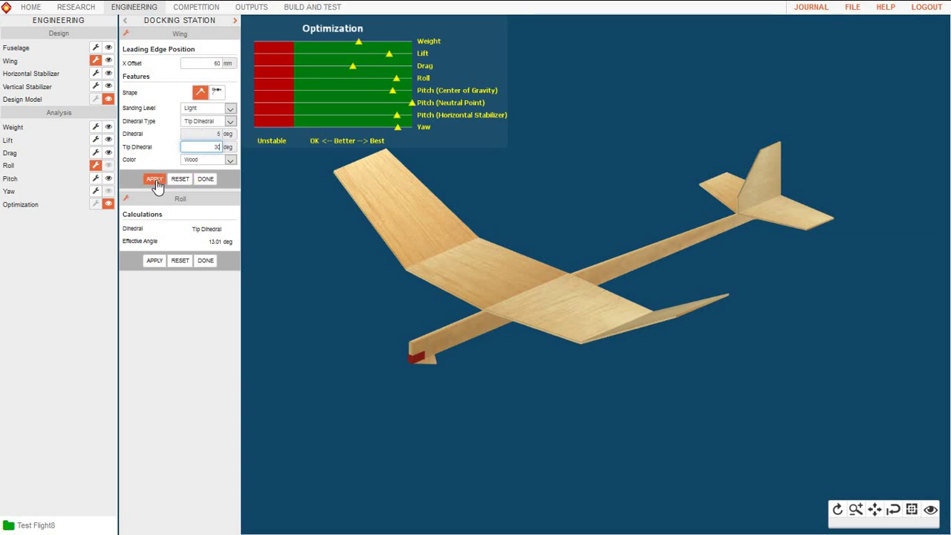
{"action": "left_click", "coordinate": [154, 179]}
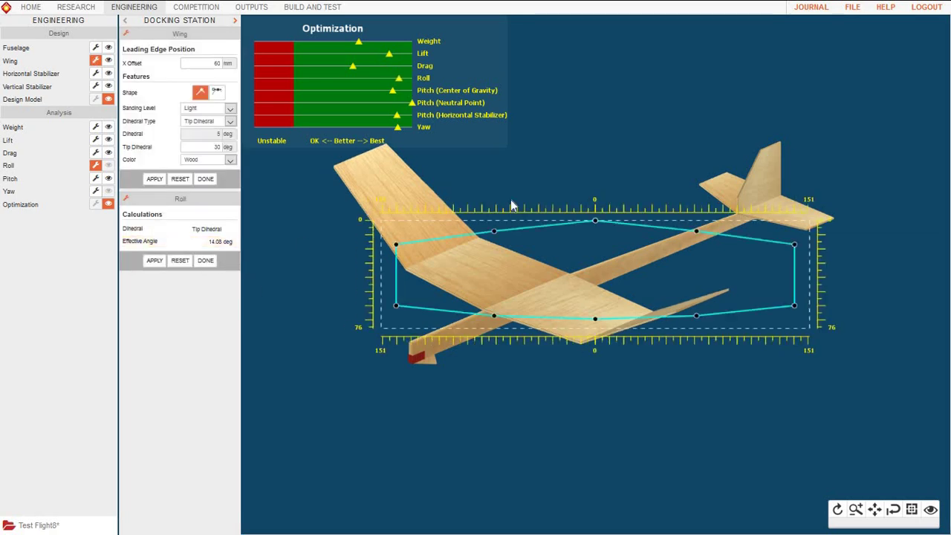
- Save Test Flight8 and enter it into the competition
{"action": "left_click", "coordinate": [852, 7]}
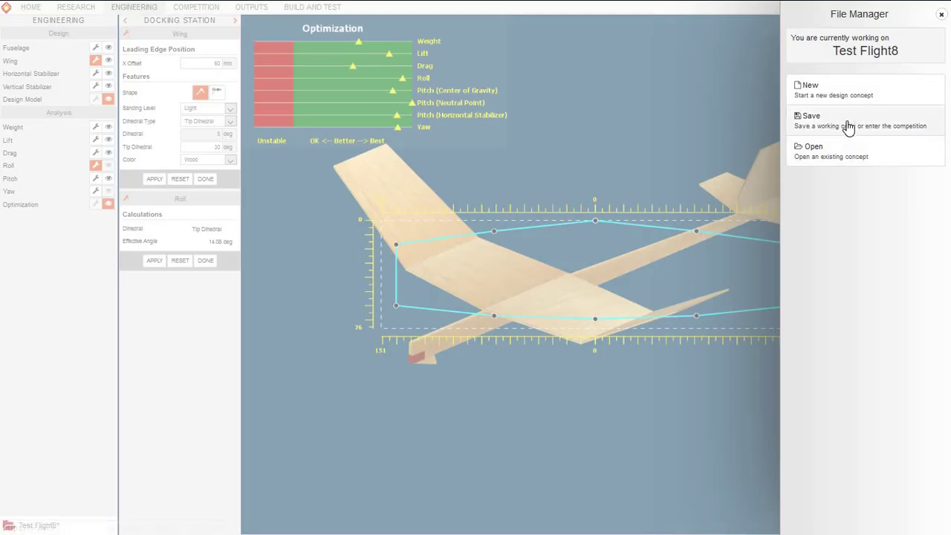
{"action": "left_click", "coordinate": [848, 120]}
{"action": "left_click", "coordinate": [864, 217]}
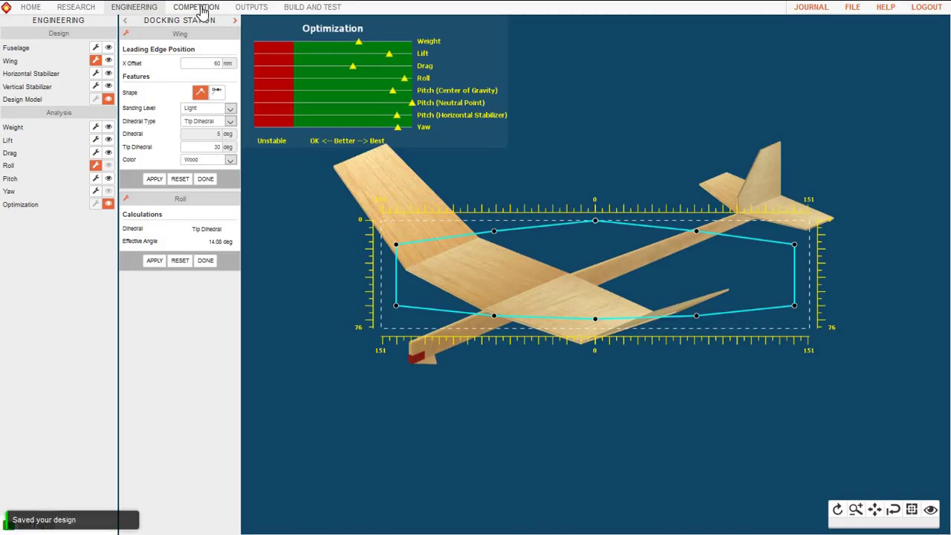
- Race Test Flight8 against itself as both Contender 1 and Contender 2
{"action": "left_click", "coordinate": [202, 8]}
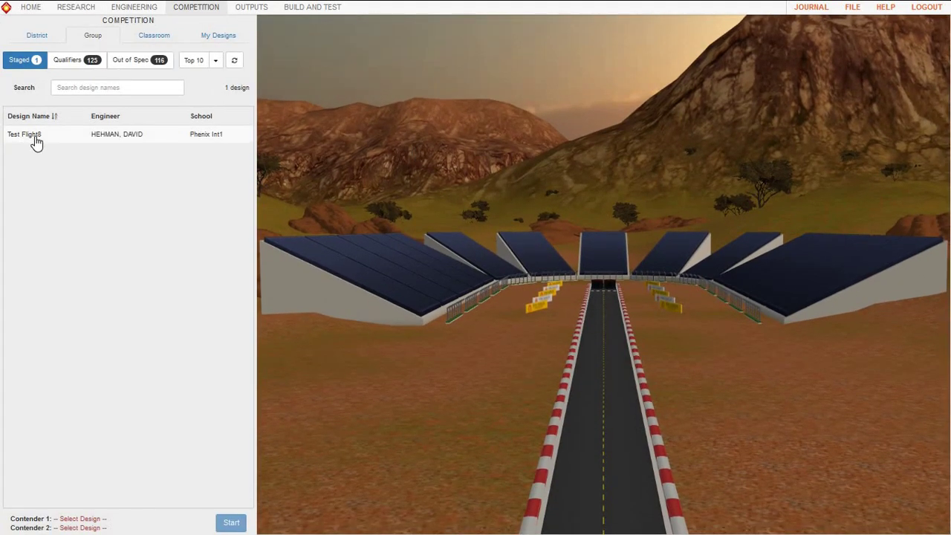
{"action": "left_click", "coordinate": [122, 134]}
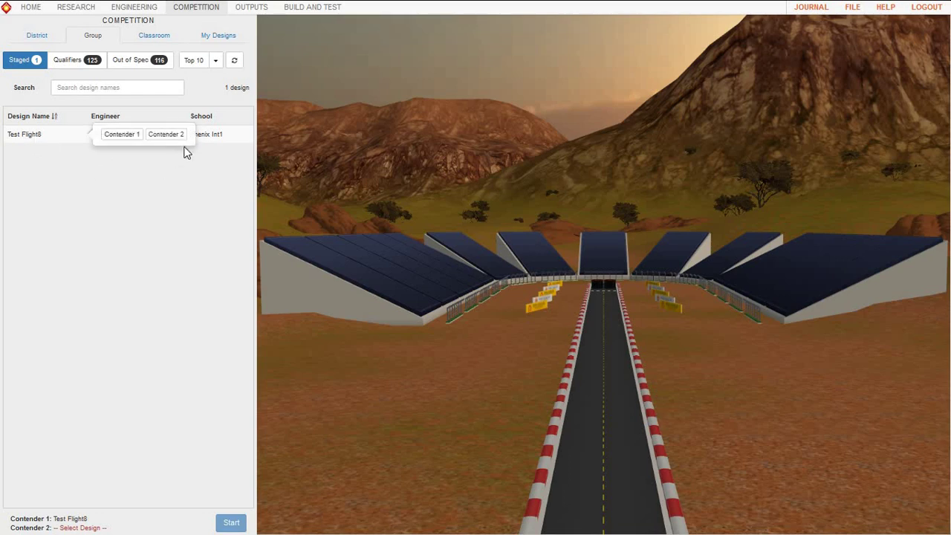
{"action": "left_click", "coordinate": [178, 136]}
{"action": "left_click", "coordinate": [231, 522]}
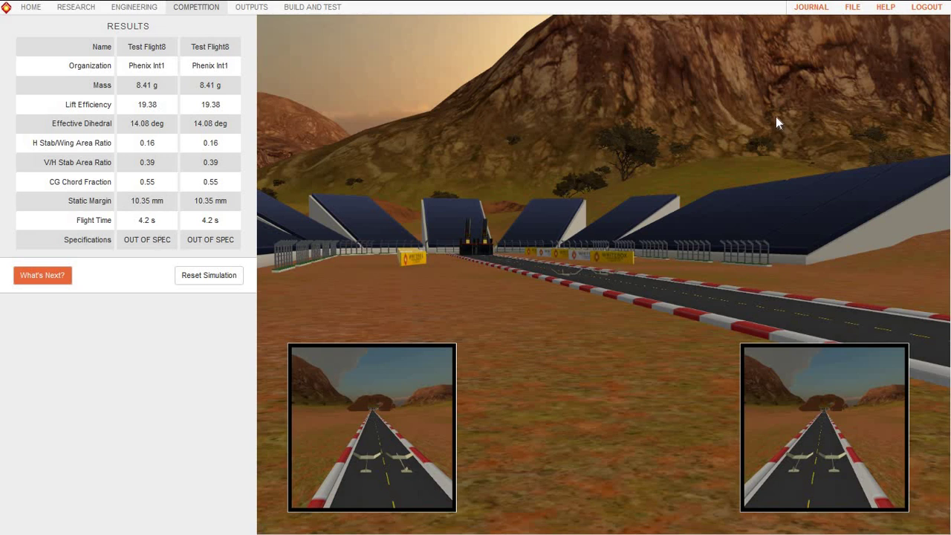
- Open the Journal's Engineering Logs for the Test Flight8 design concept
{"action": "left_click", "coordinate": [816, 11]}
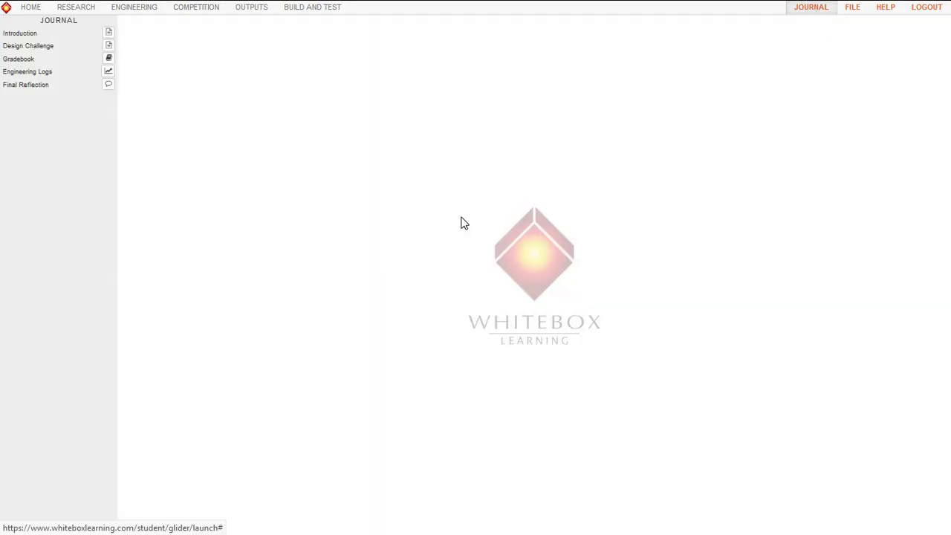
{"action": "left_click", "coordinate": [109, 72]}
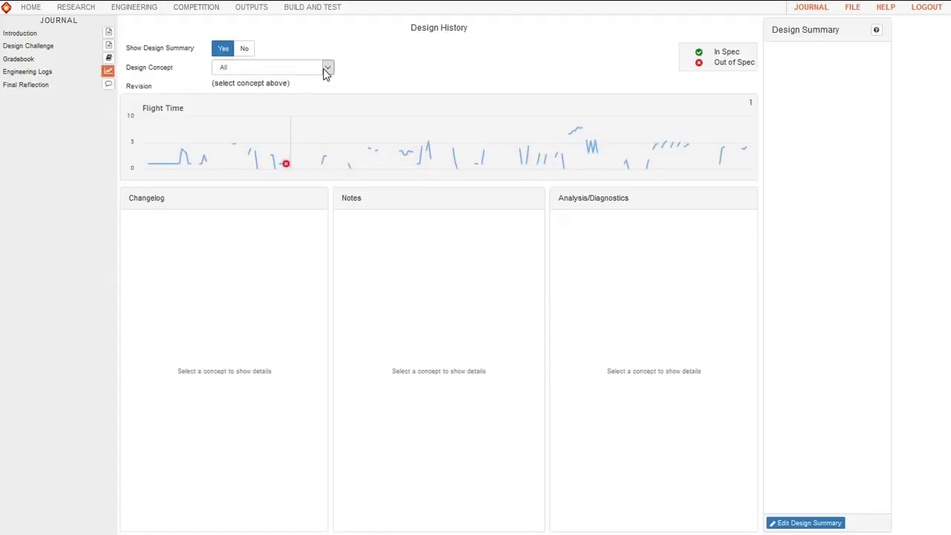
{"action": "left_click", "coordinate": [325, 69]}
{"action": "left_click", "coordinate": [303, 104]}
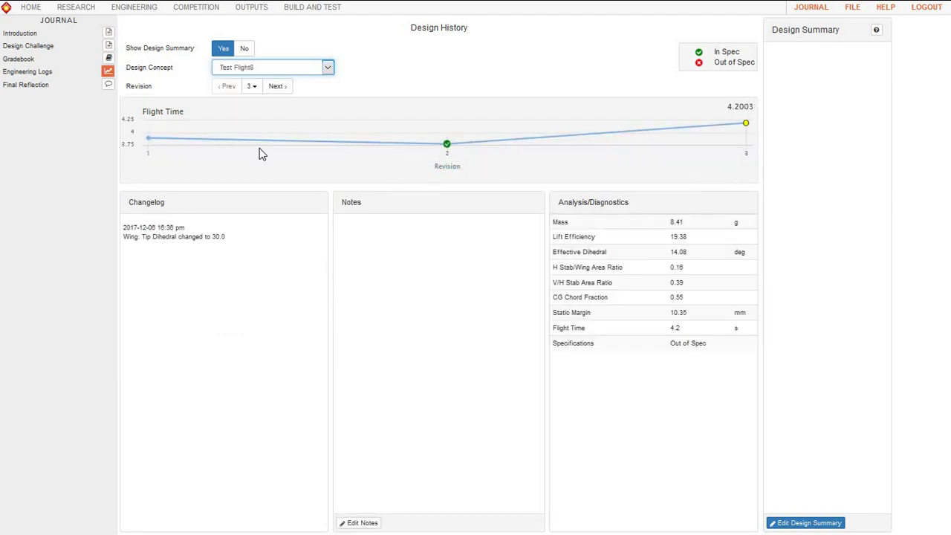
- Review the changes and diagnostics for revisions 1, 2 and 3 on the Flight Time chart
{"action": "left_click", "coordinate": [149, 138]}
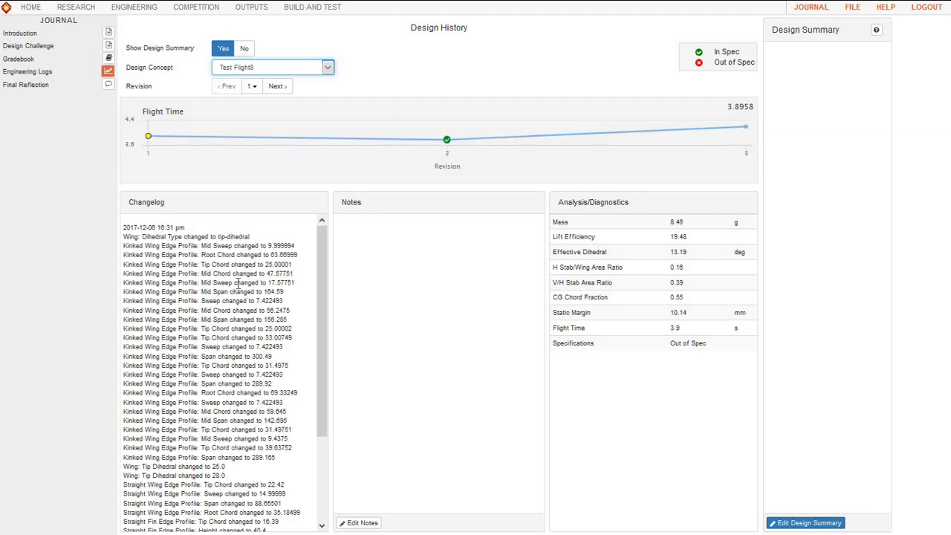
{"action": "scroll", "coordinate": [226, 294], "scroll_direction": "down", "scroll_amount": 2}
{"action": "scroll", "coordinate": [217, 325], "scroll_direction": "up", "scroll_amount": 2}
{"action": "scroll", "coordinate": [199, 320], "scroll_direction": "down", "scroll_amount": 2}
{"action": "scroll", "coordinate": [297, 341], "scroll_direction": "up", "scroll_amount": 2}
{"action": "left_click", "coordinate": [446, 140]}
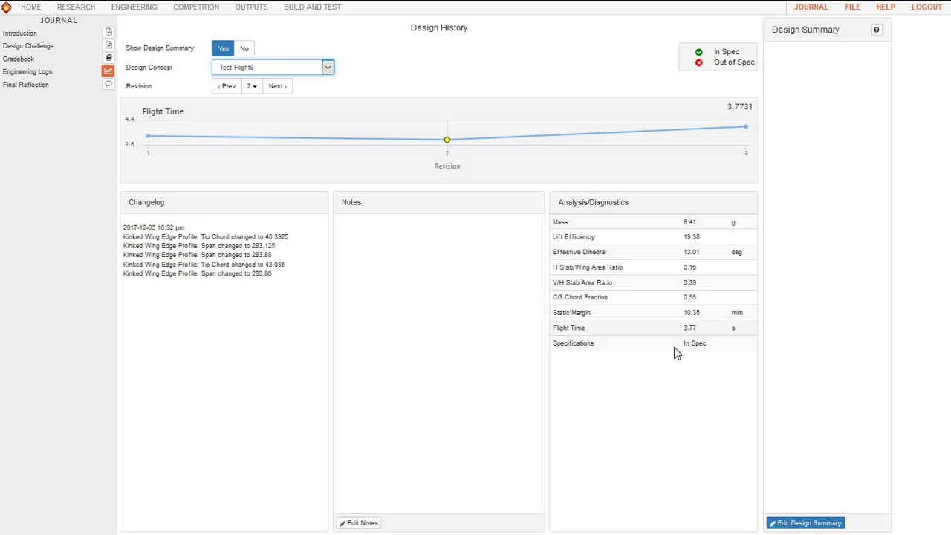
{"action": "mouse_move", "coordinate": [744, 128]}
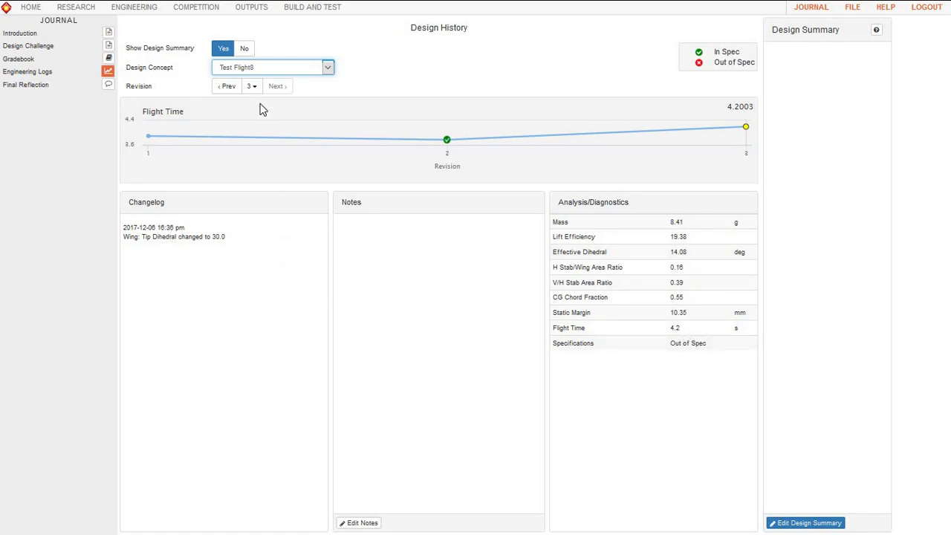
- Check the Design Specifications report (wing 301.08 mm over the 300 mm limit), then reopen Engineering Logs
{"action": "left_click", "coordinate": [260, 13]}
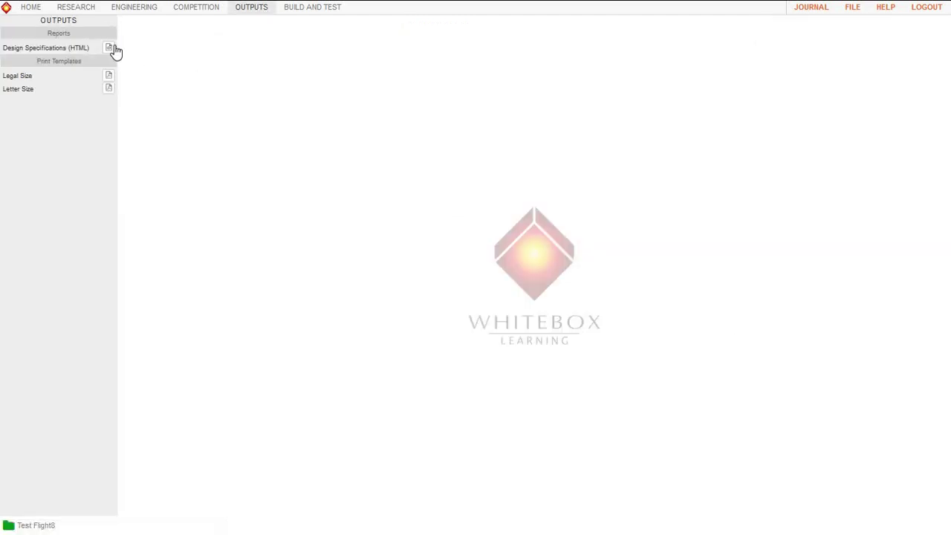
{"action": "left_click", "coordinate": [109, 47]}
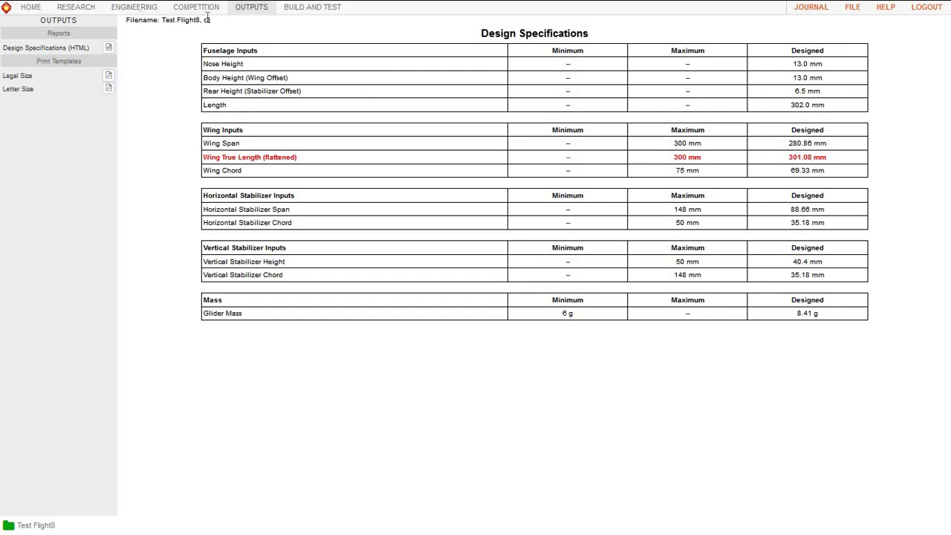
{"action": "left_click", "coordinate": [811, 10]}
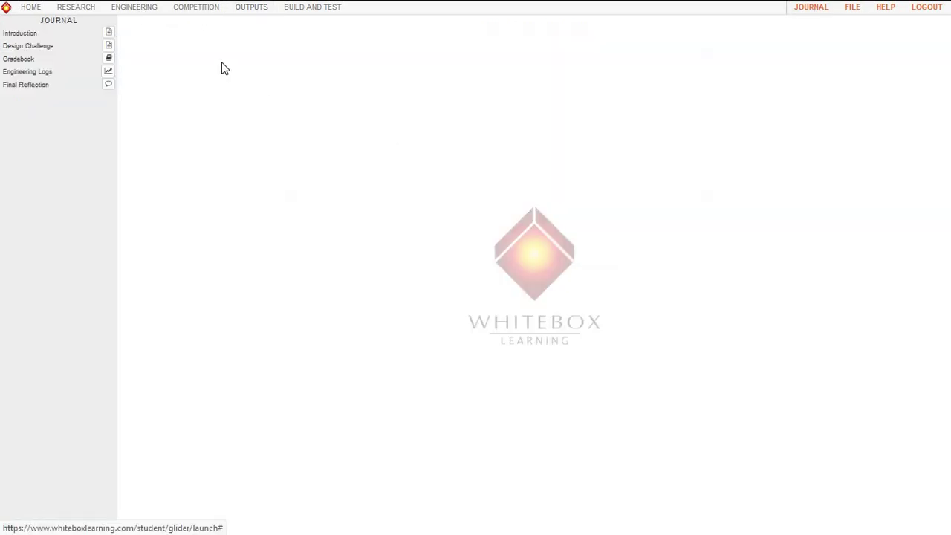
{"action": "left_click", "coordinate": [109, 72]}
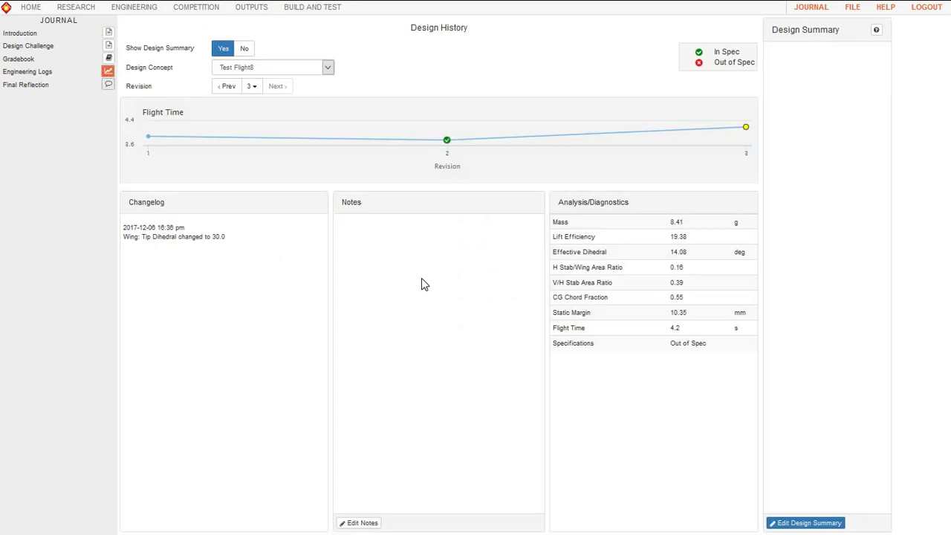
- Display the Legal Size PDF print template for Test Flight8 r3 and scroll through both pages
{"action": "left_click", "coordinate": [254, 10]}
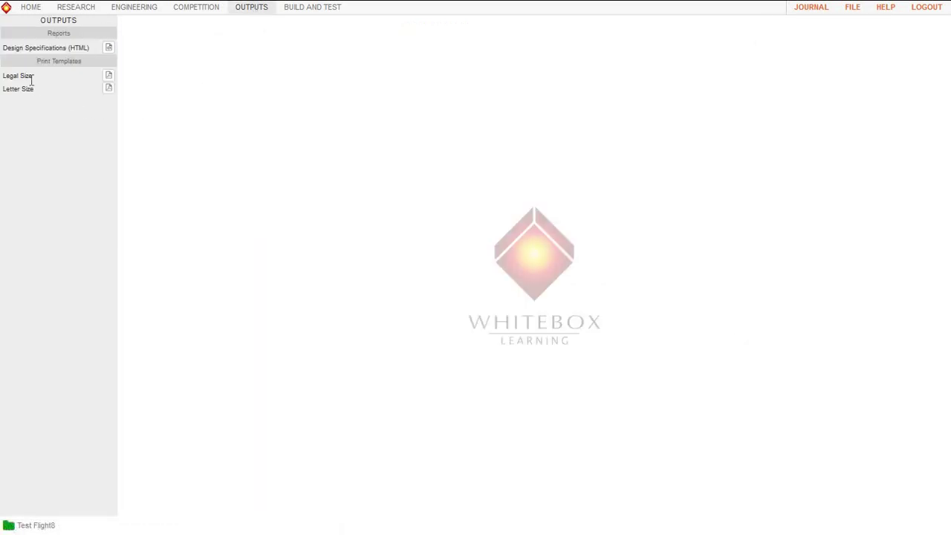
{"action": "left_click", "coordinate": [109, 77]}
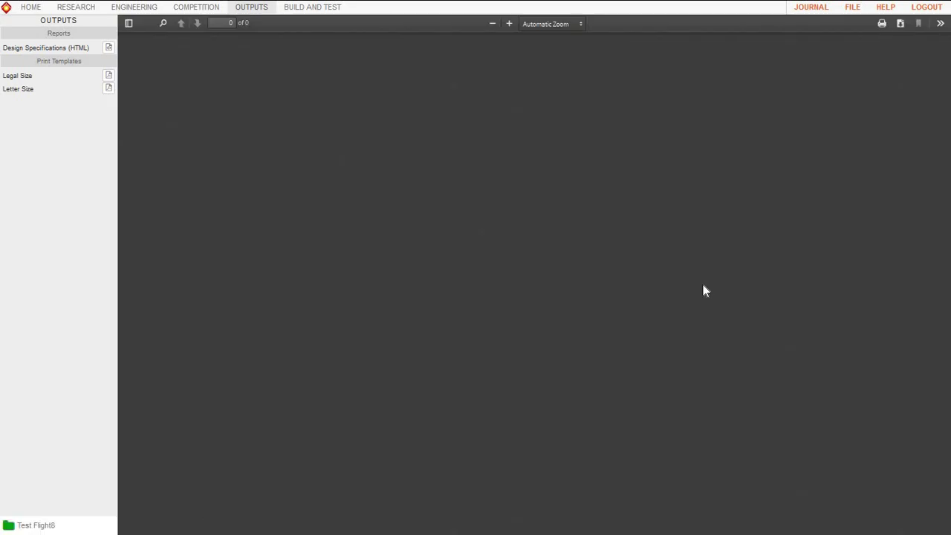
{"action": "scroll", "coordinate": [567, 193], "scroll_direction": "down", "scroll_amount": 5}
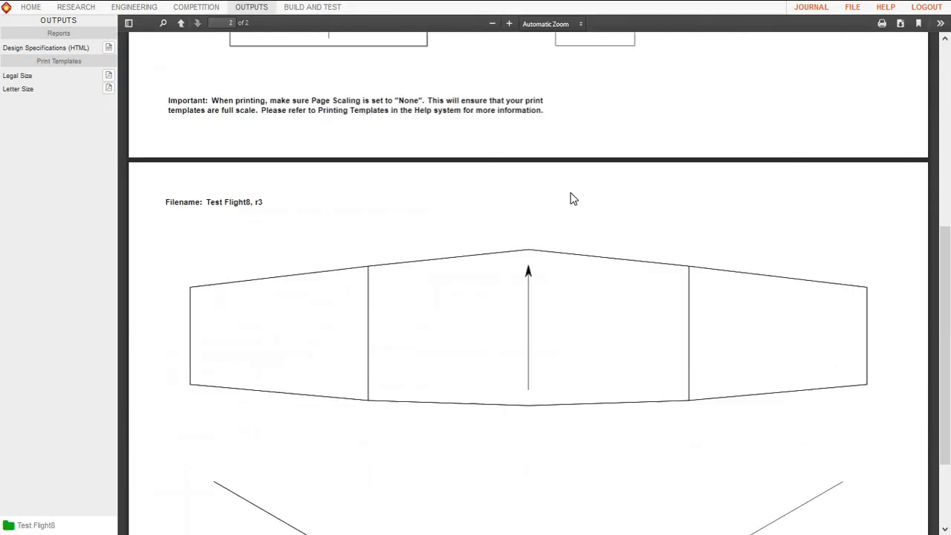
{"action": "scroll", "coordinate": [583, 212], "scroll_direction": "up", "scroll_amount": 6}
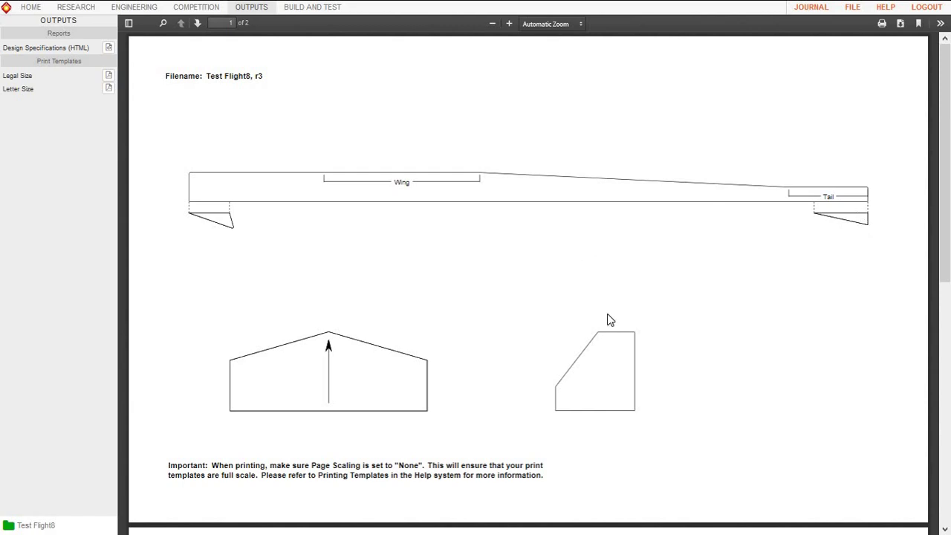
{"action": "scroll", "coordinate": [608, 319], "scroll_direction": "down", "scroll_amount": 2}
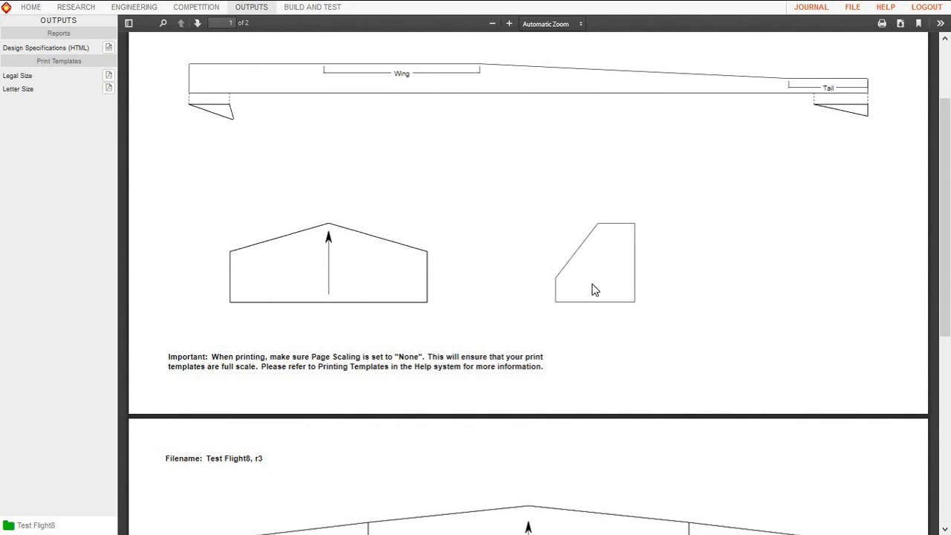
{"action": "scroll", "coordinate": [594, 292], "scroll_direction": "down", "scroll_amount": 5}
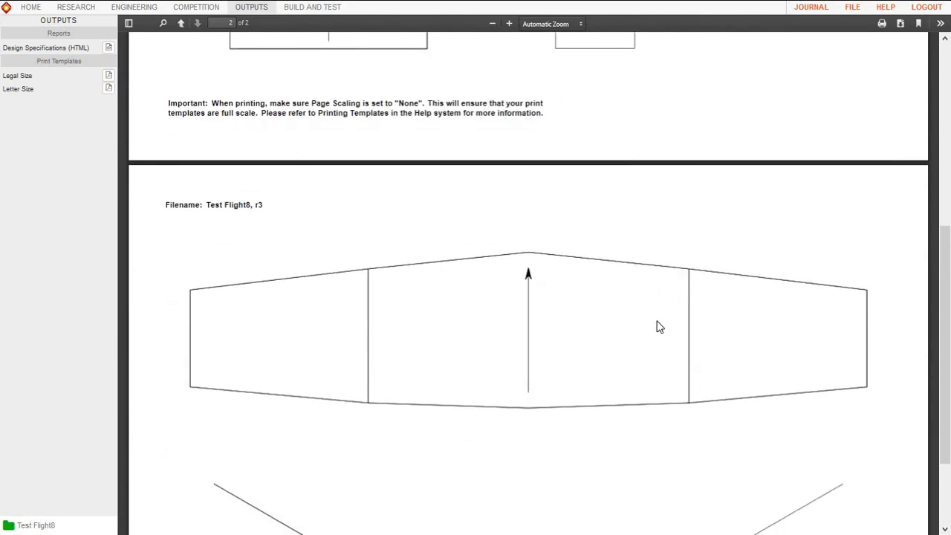
{"action": "scroll", "coordinate": [445, 297], "scroll_direction": "down", "scroll_amount": 1}
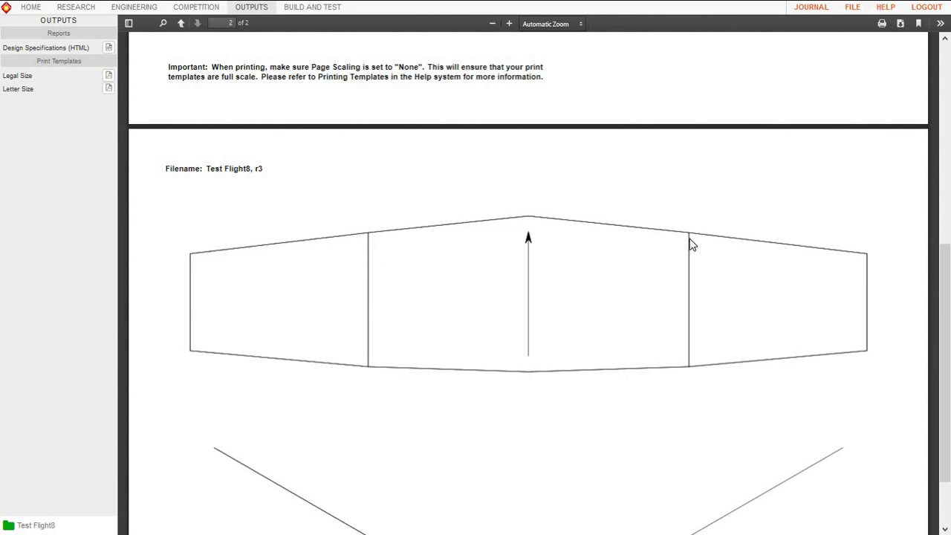
{"action": "scroll", "coordinate": [694, 363], "scroll_direction": "down", "scroll_amount": 2}
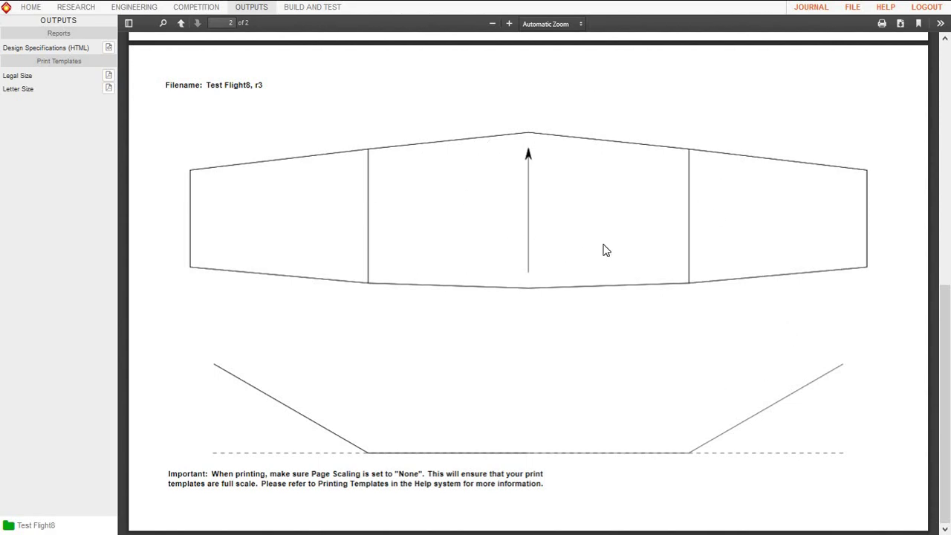
{"action": "scroll", "coordinate": [592, 248], "scroll_direction": "up", "scroll_amount": 6}
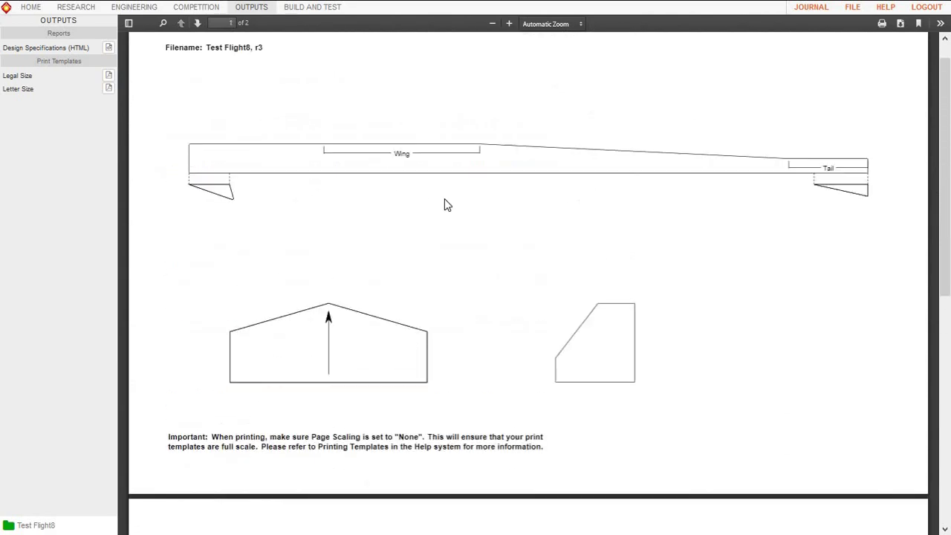